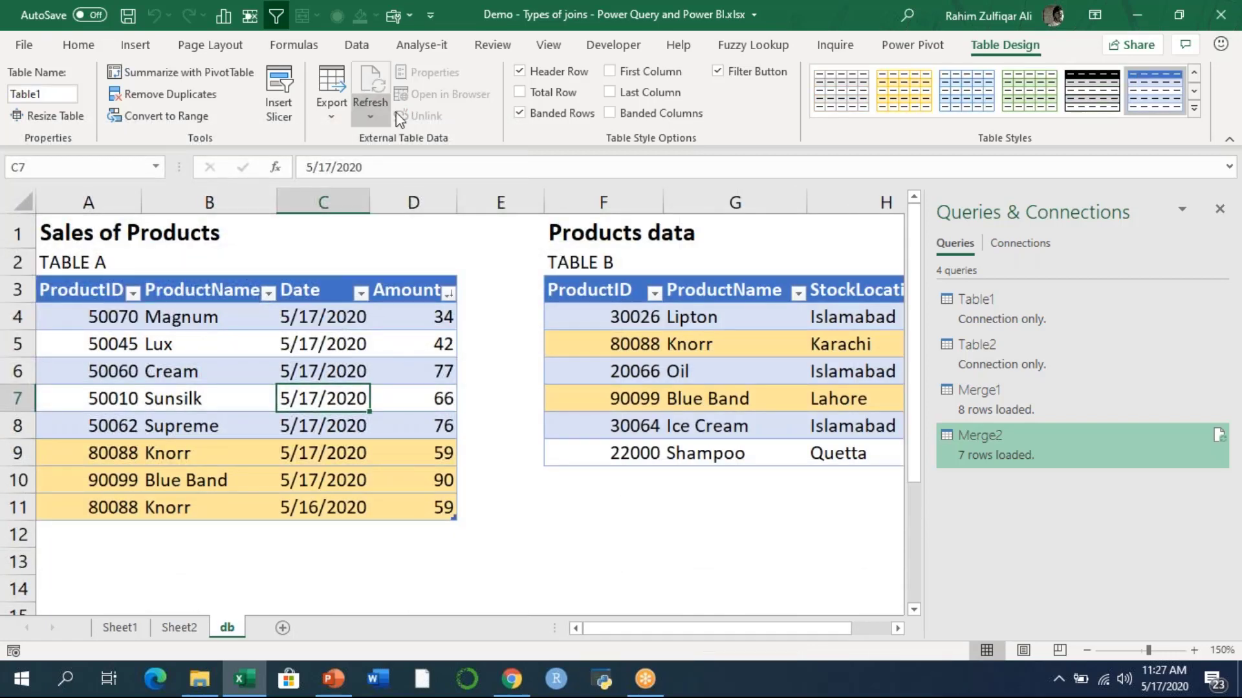
- Look over the Data tab's Get Data > Combine Queries menu, then dismiss it and select cell D5
click(355, 47)
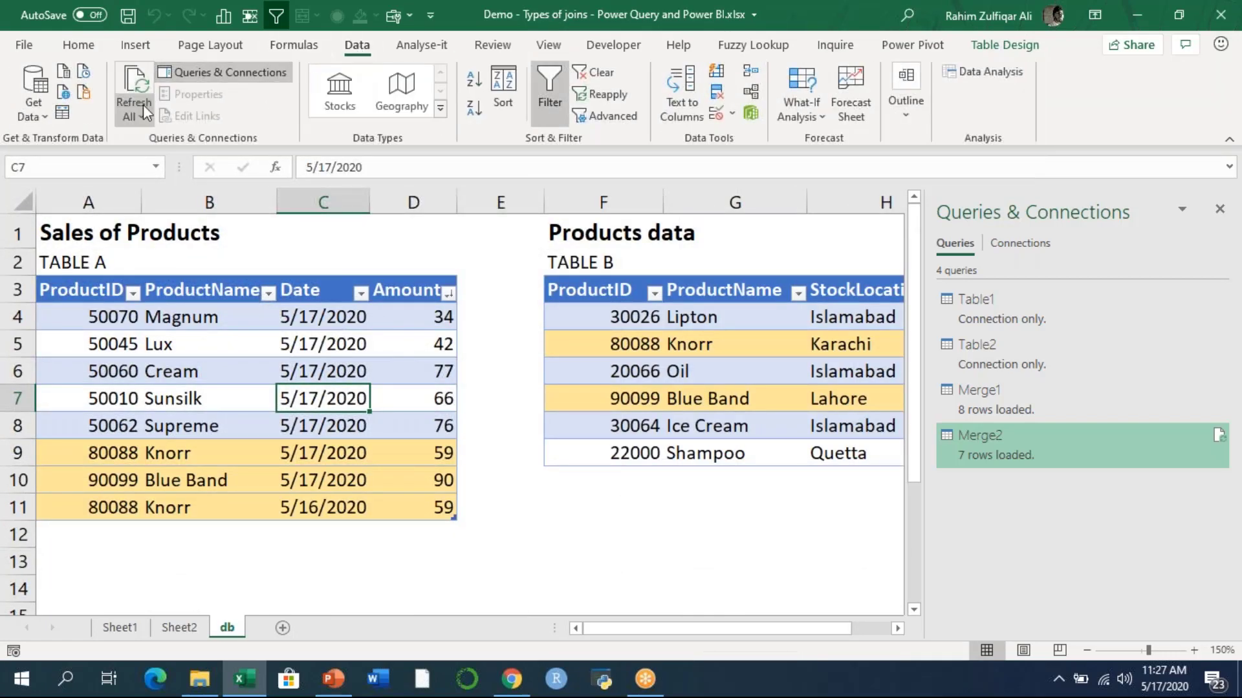
click(34, 97)
mouse_move(136, 382)
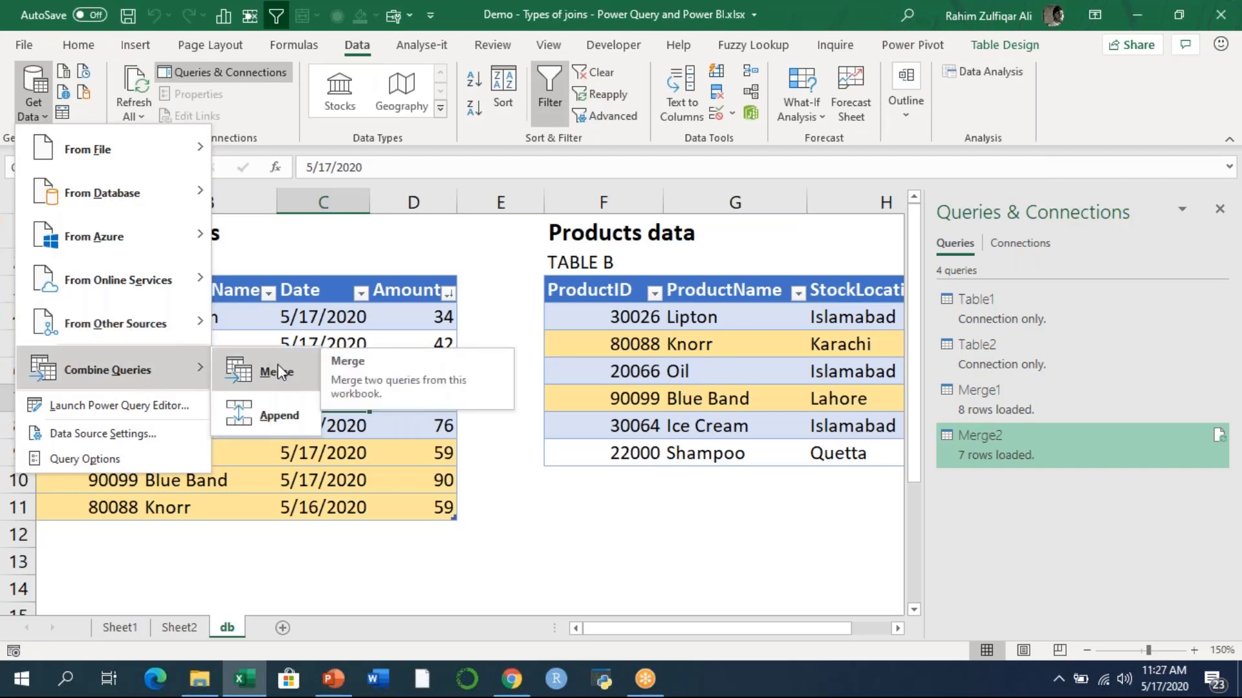
click(439, 333)
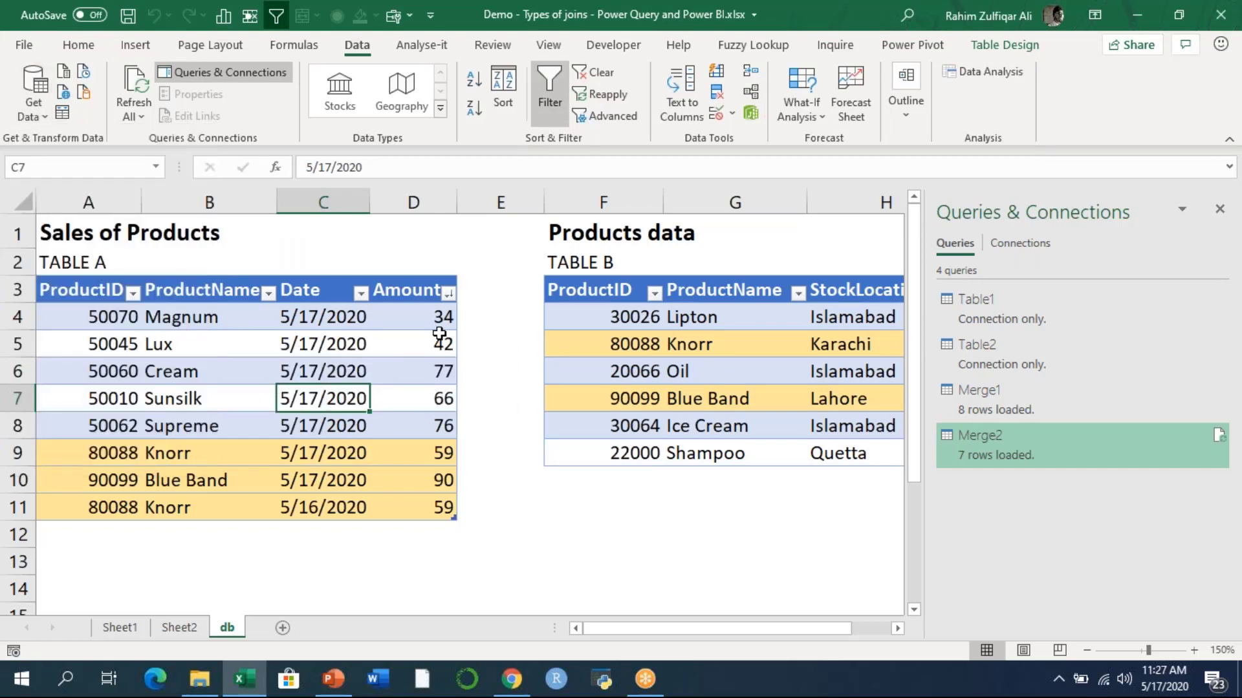
click(439, 333)
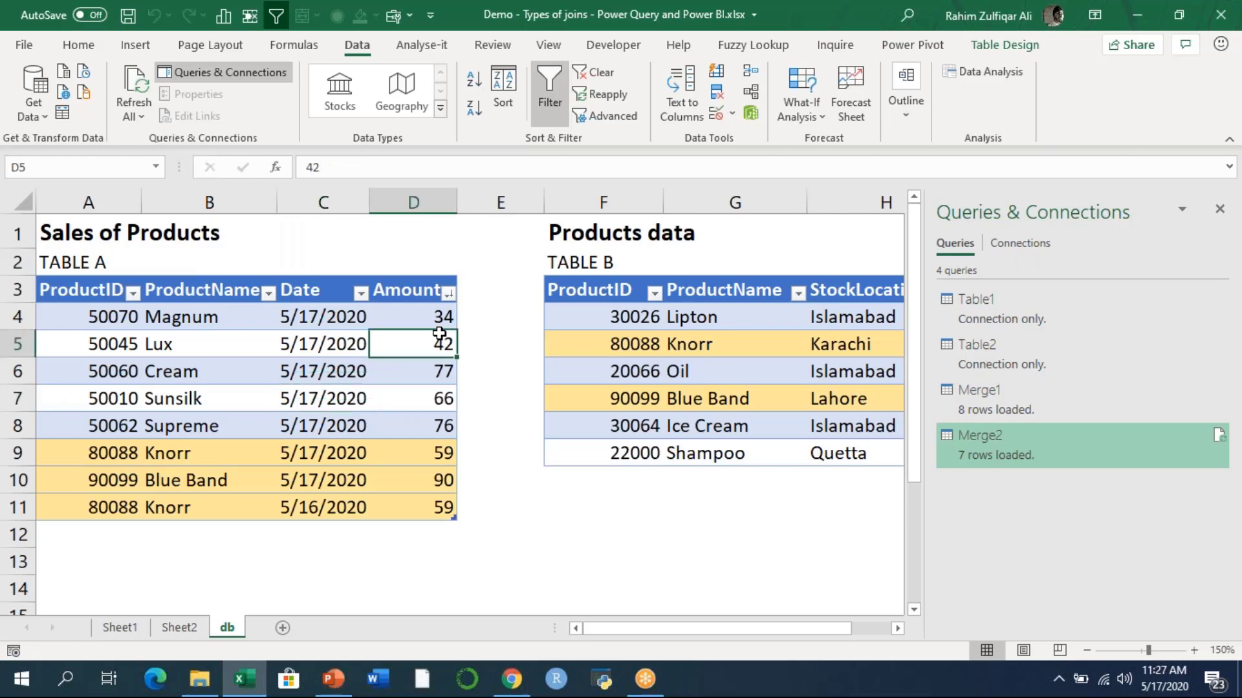
- Change the product name in cell B9 from Knorr to KNORR
click(161, 461)
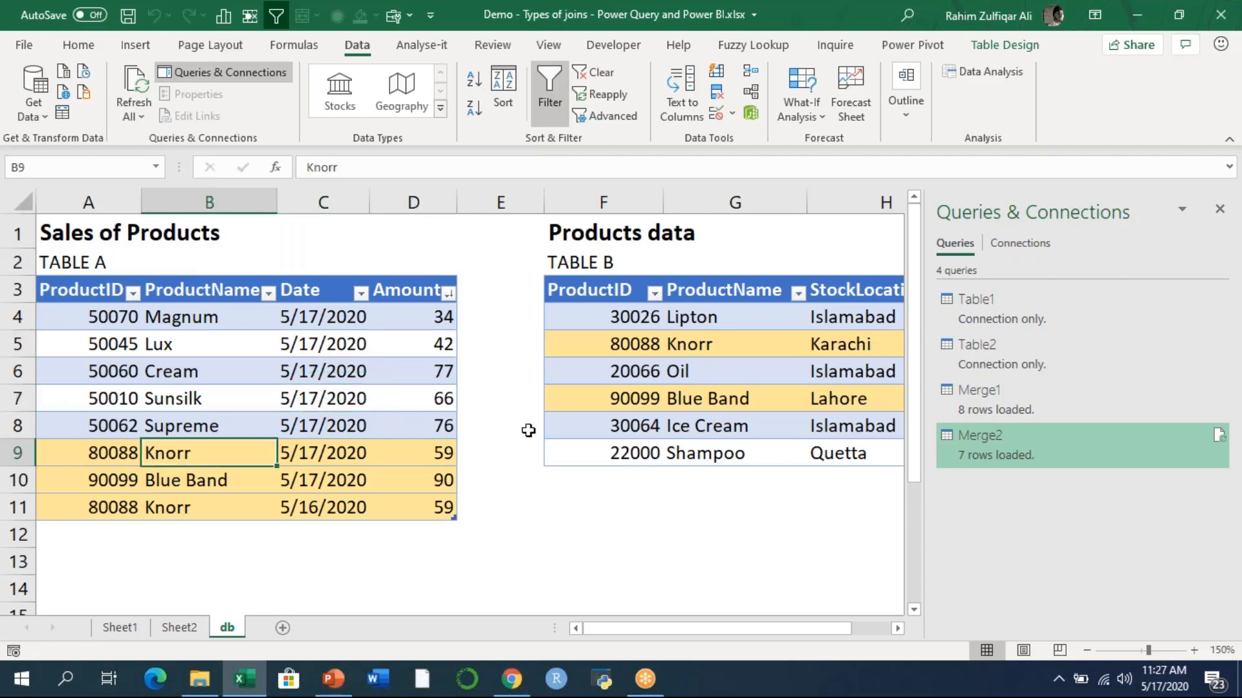
text(KNORR)
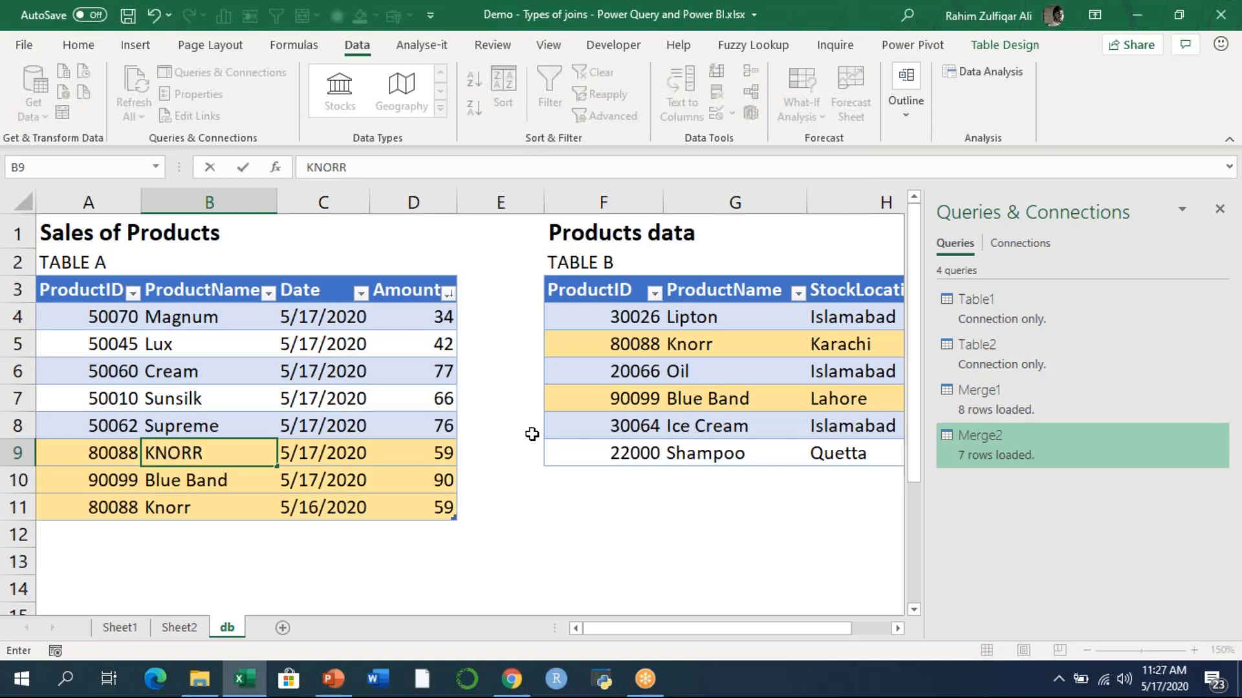
key(Return)
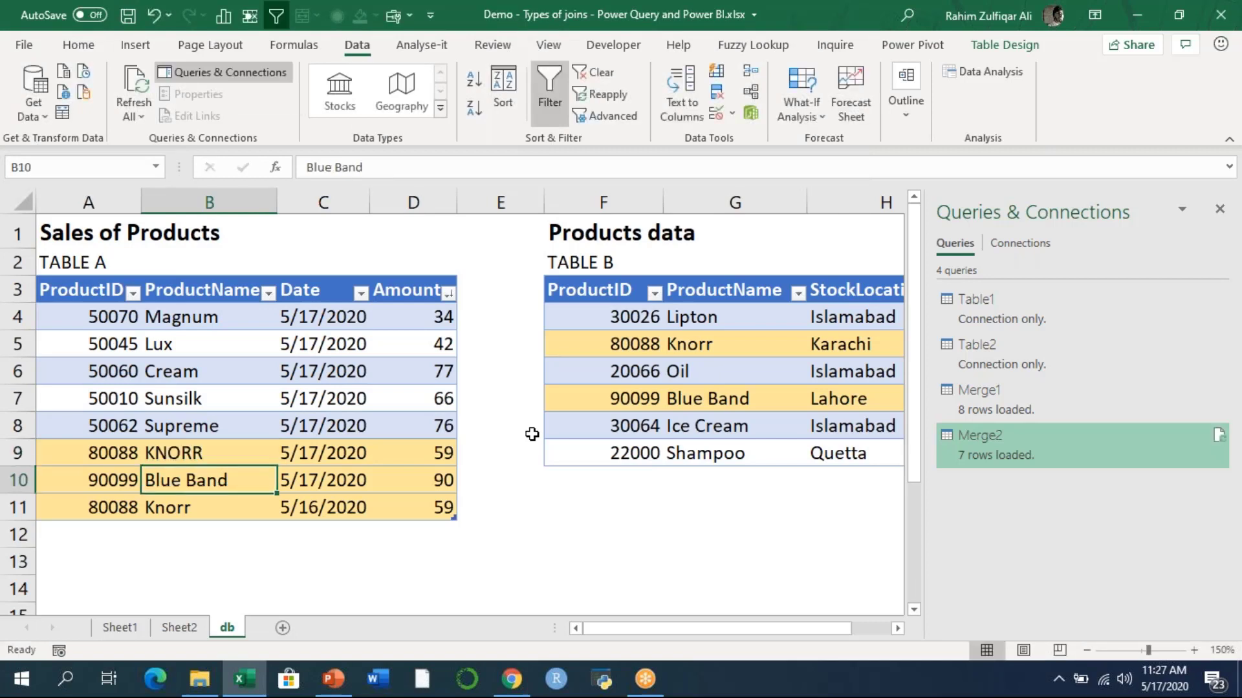
- Compare KNORR in B9 with Knorr in Table B's cell G5
click(756, 350)
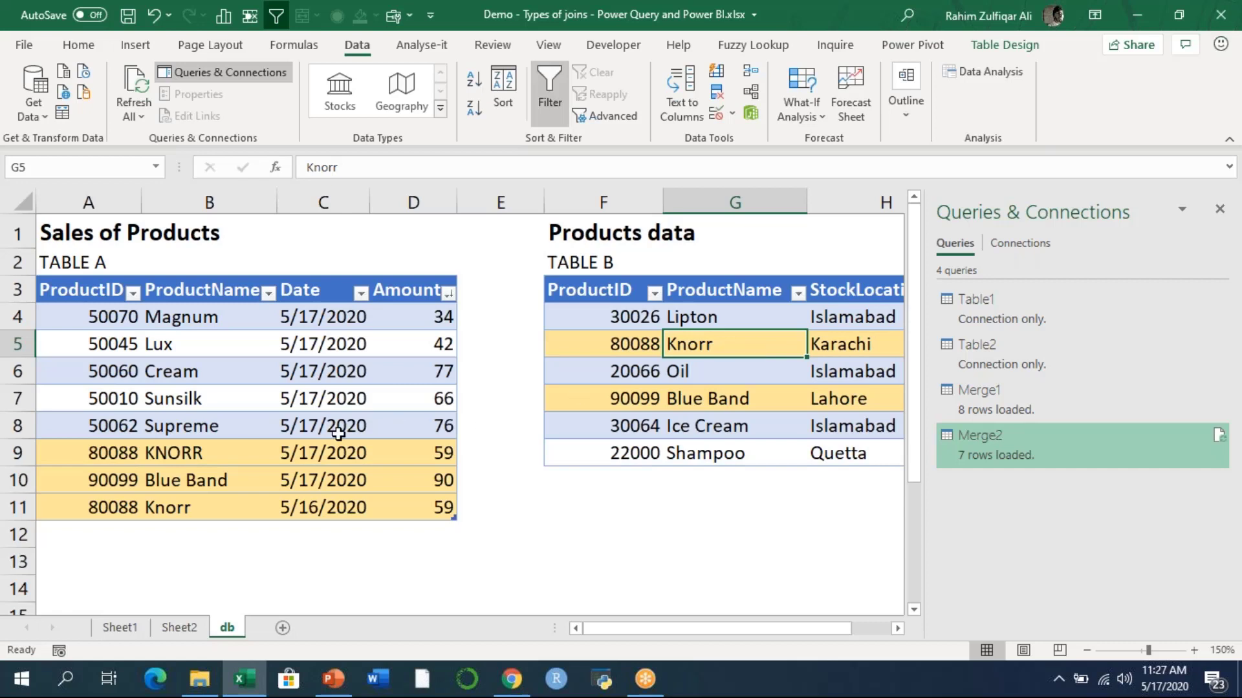
click(188, 453)
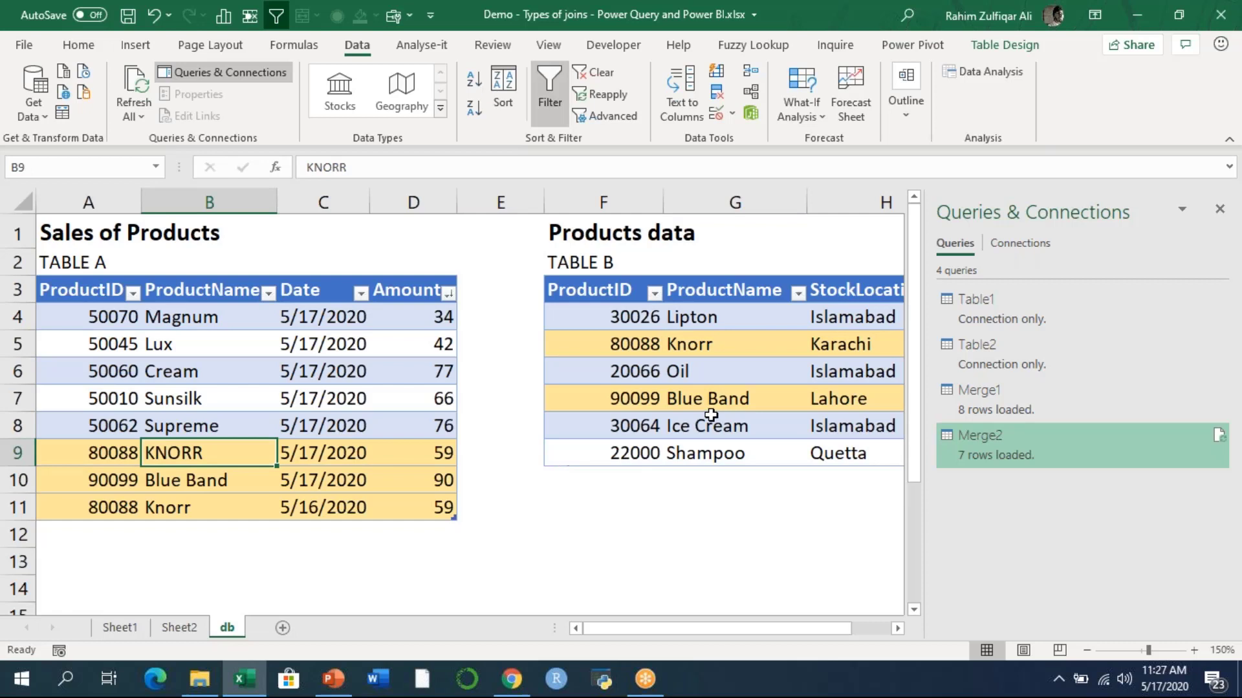
click(753, 348)
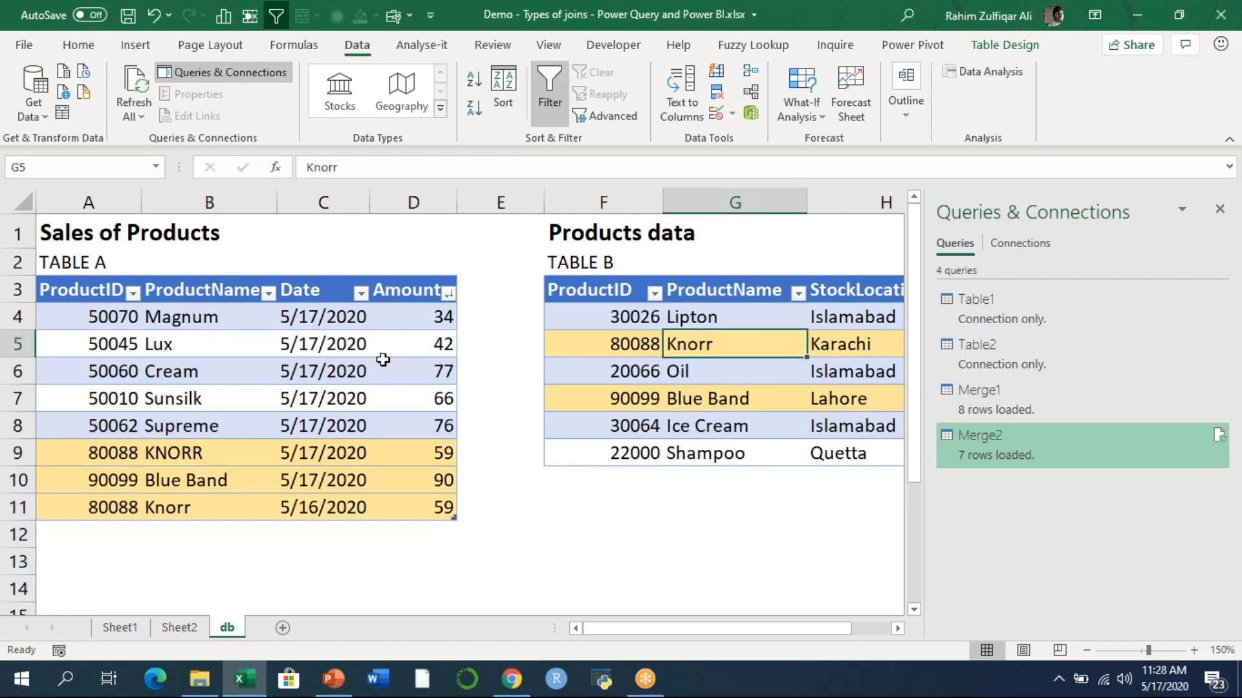
click(355, 377)
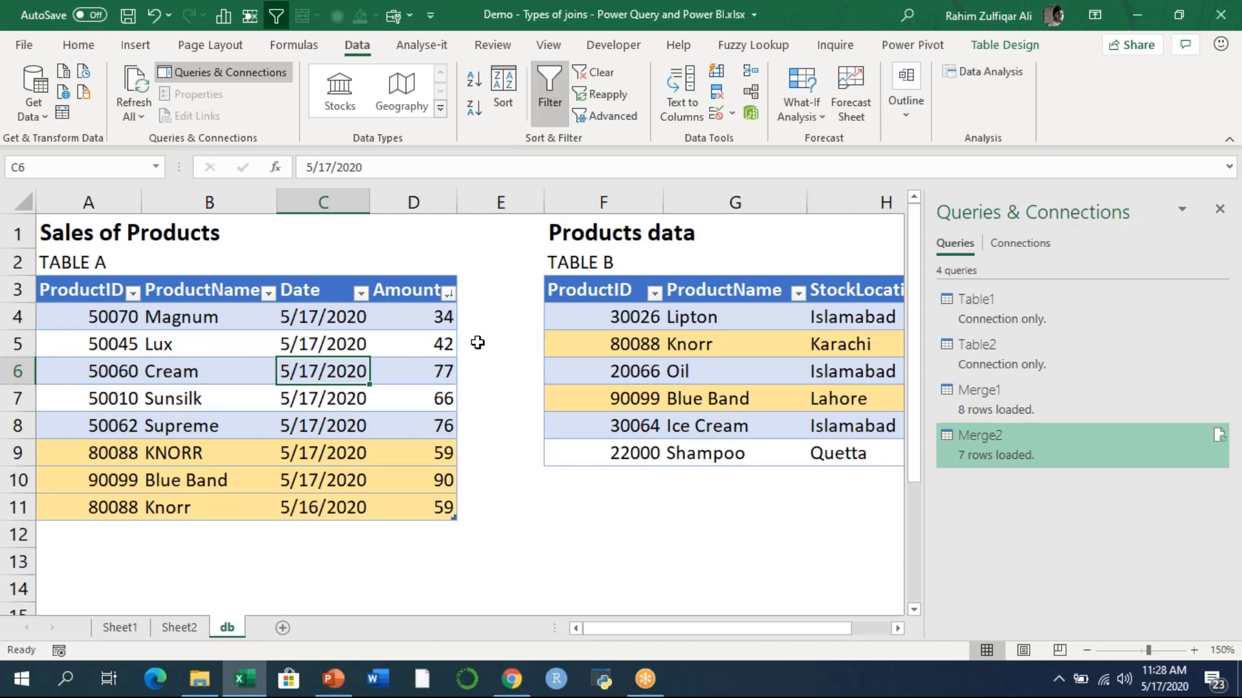
- Open the Merge dialog from Get Data > Combine Queries
click(28, 113)
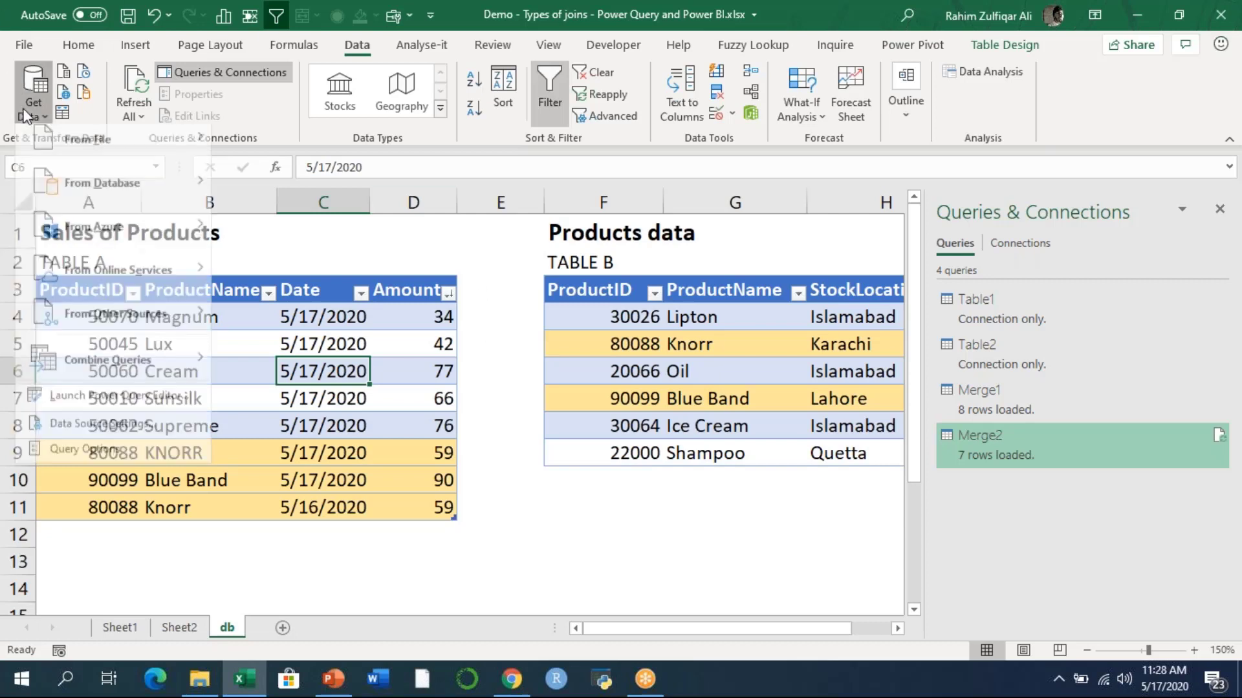
mouse_move(110, 369)
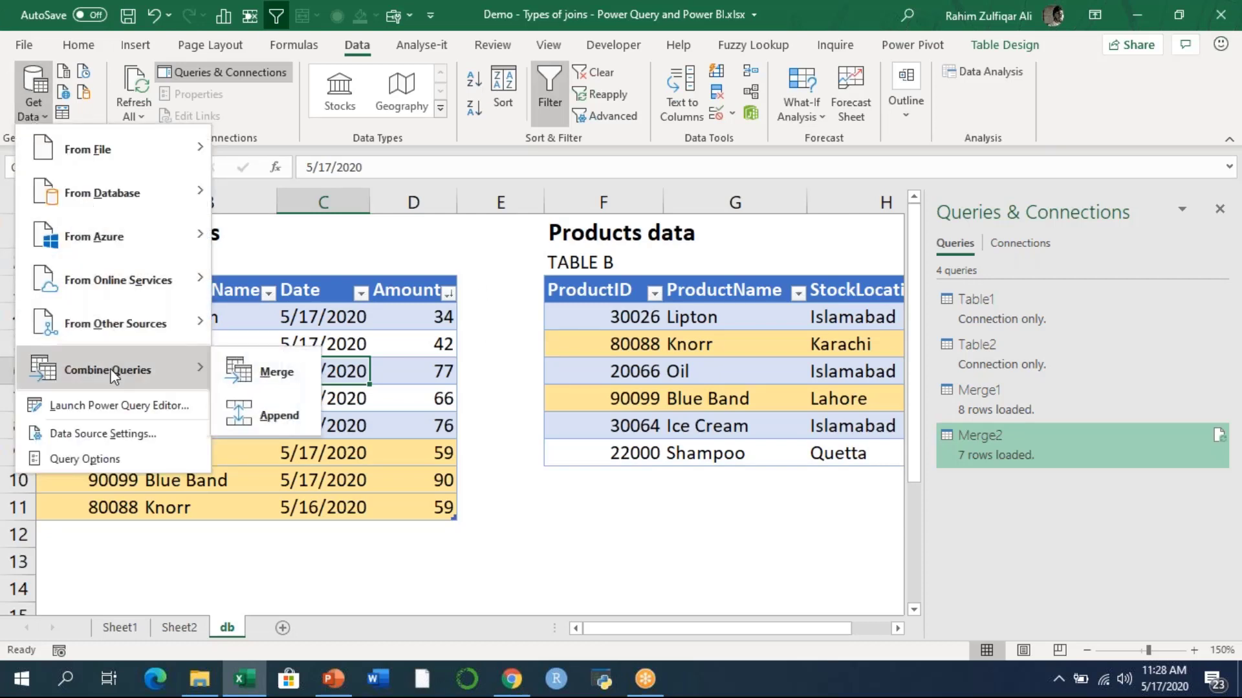
click(267, 371)
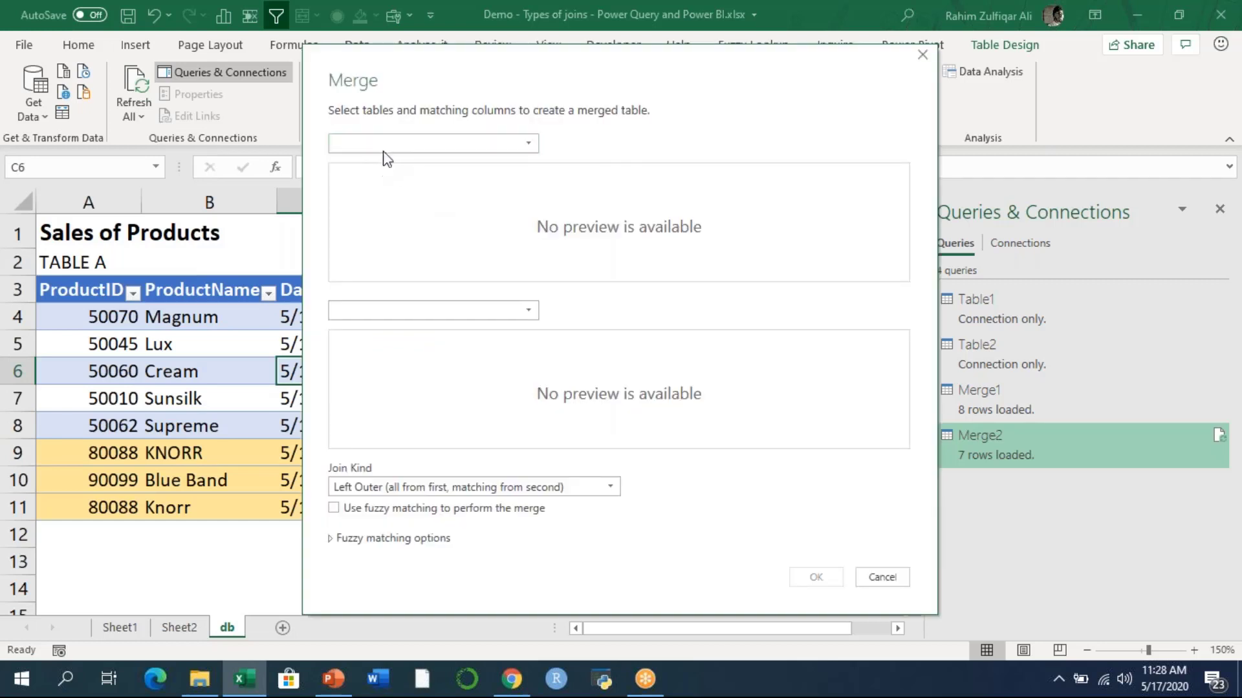
- Merge Table1 with Table2 as a Full Outer join matched on ProductID in both
click(384, 145)
click(357, 202)
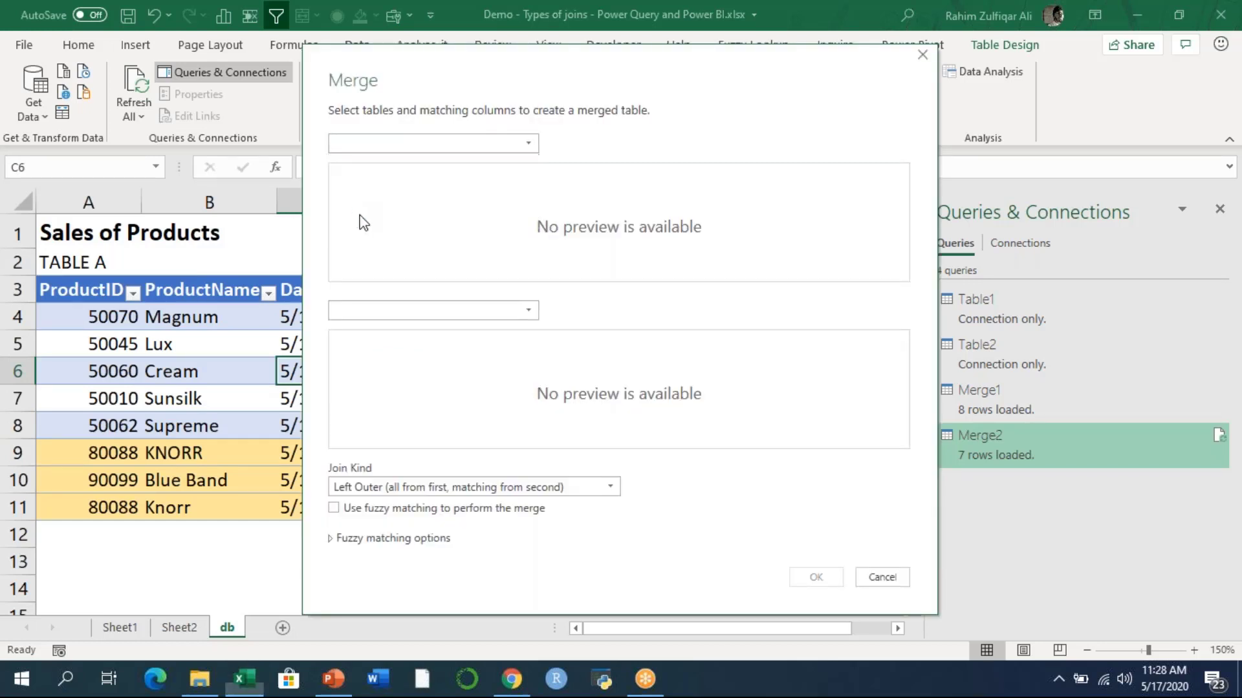
click(368, 312)
click(375, 387)
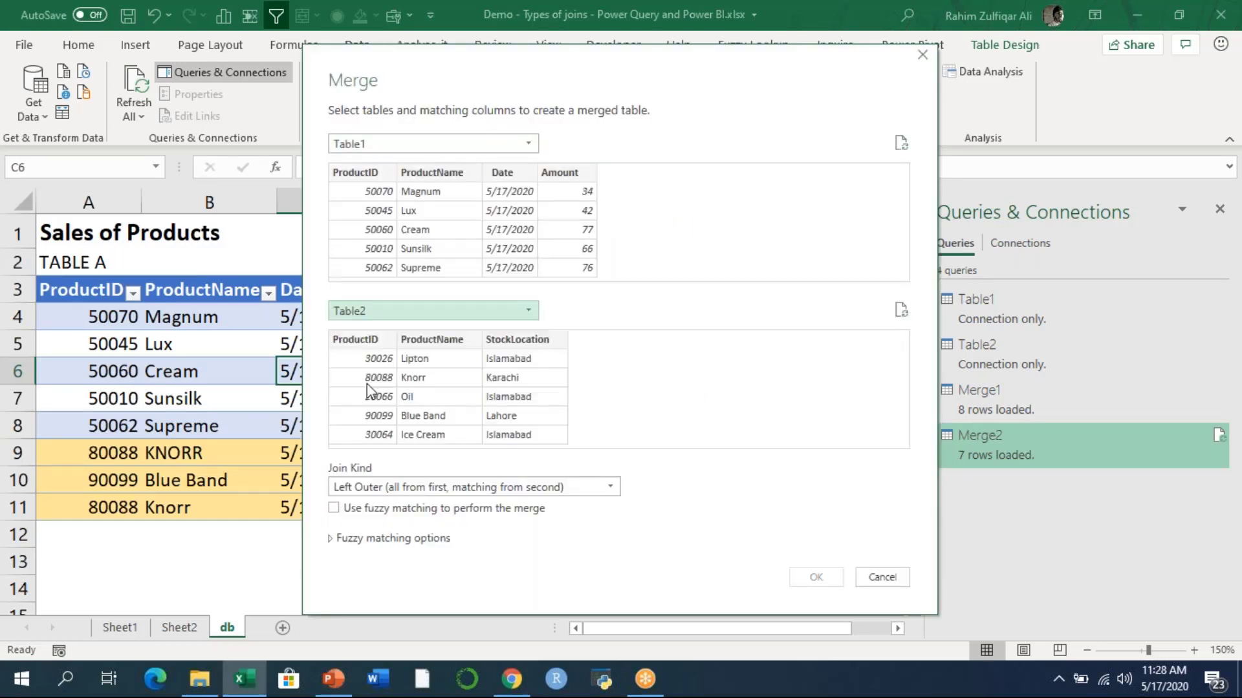
click(388, 486)
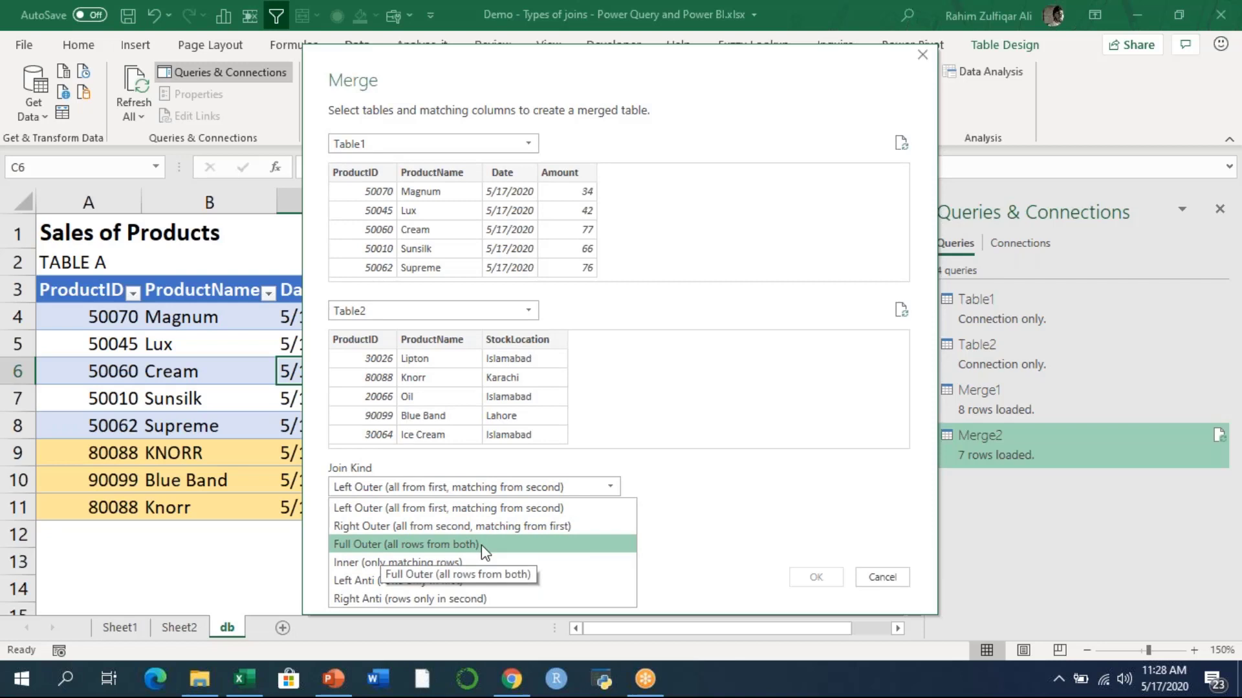
click(497, 552)
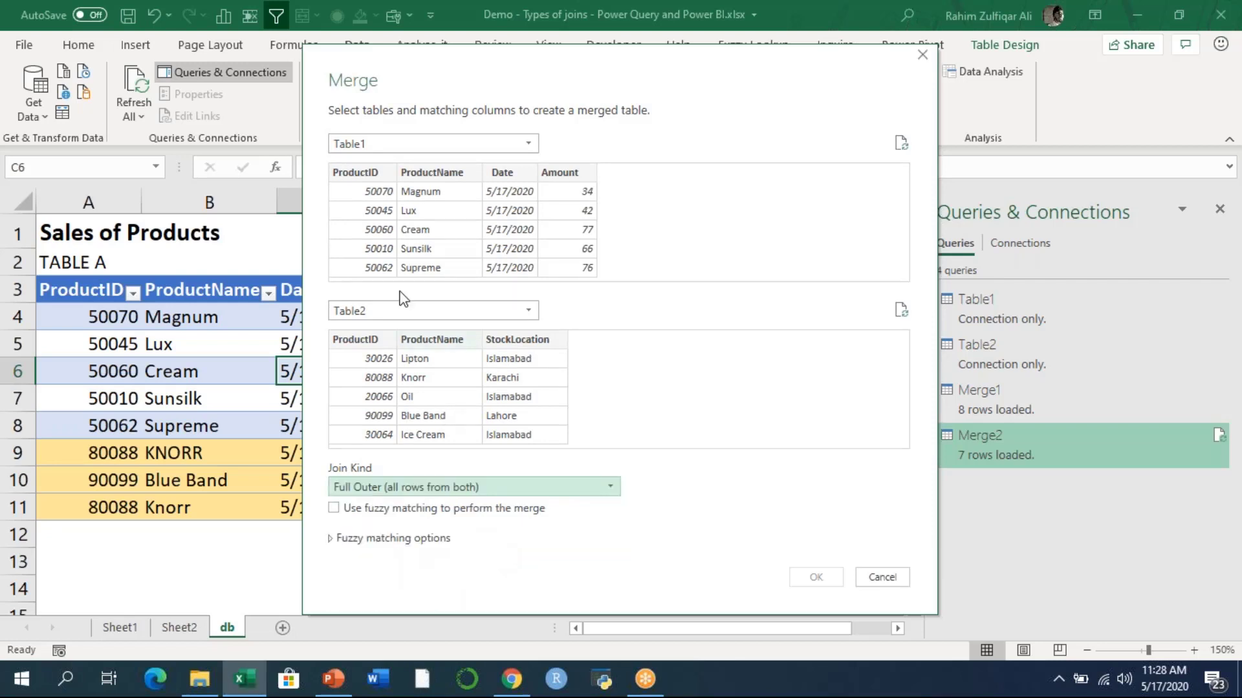
click(375, 178)
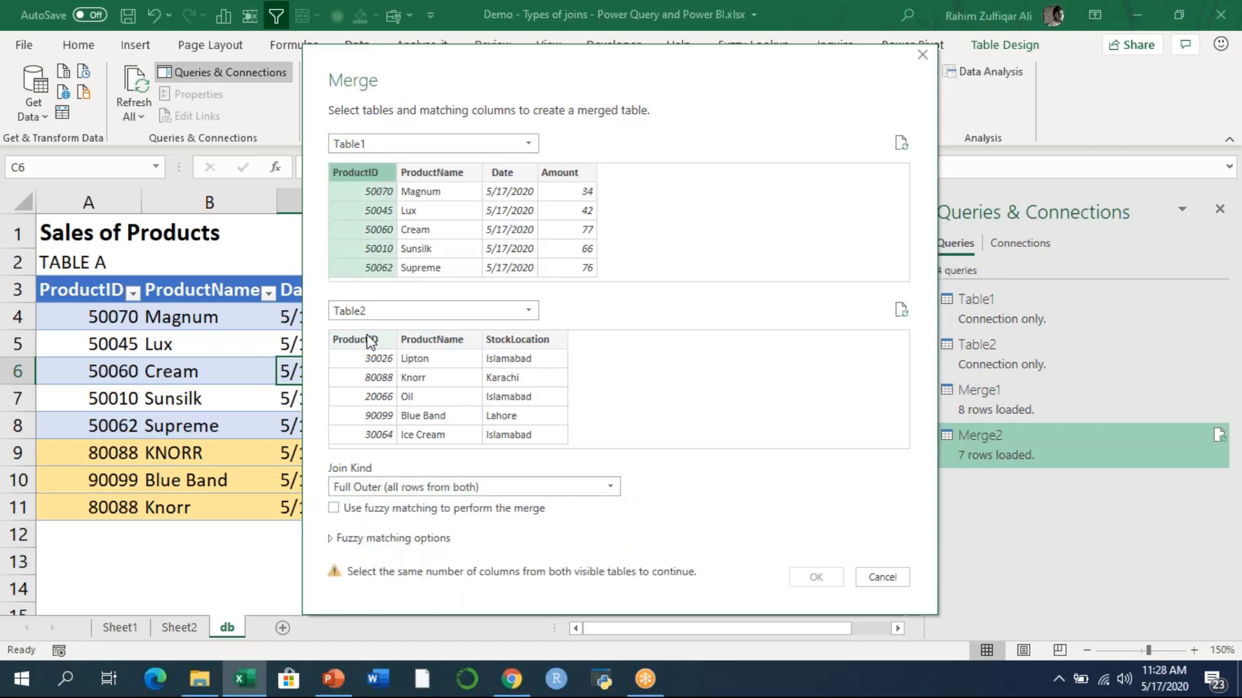
click(370, 341)
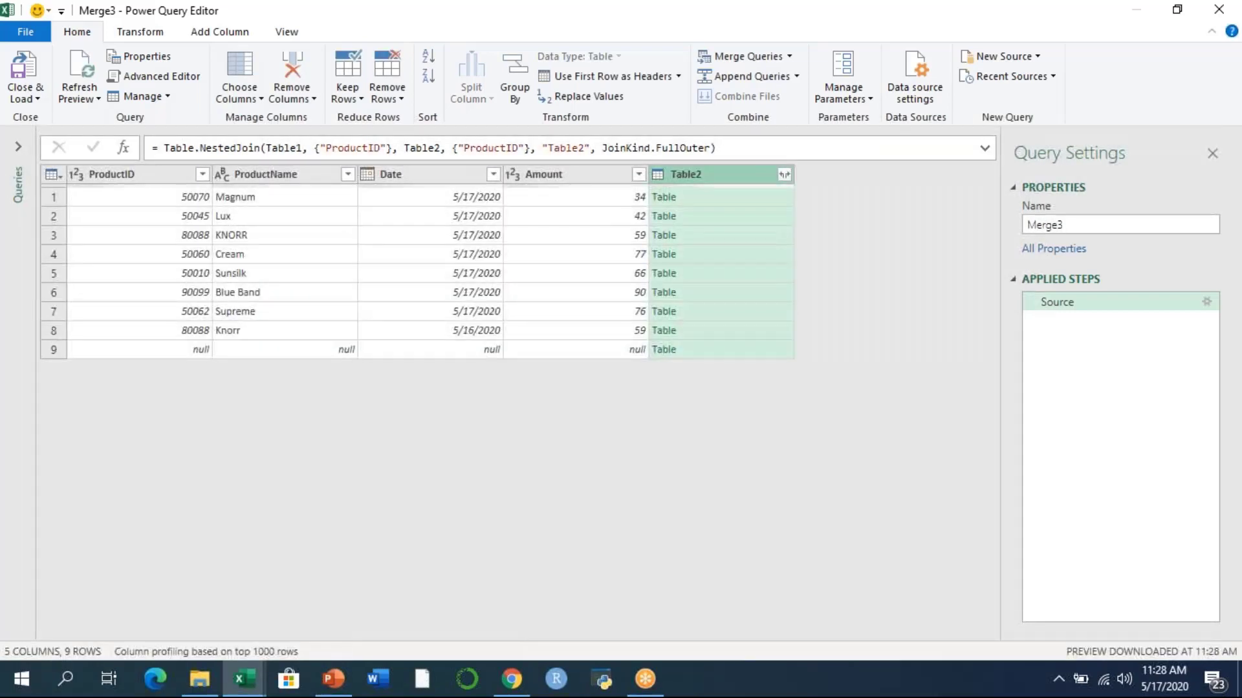
- Expand Table2 into ProductID.1, ProductName.1 and StockLocation without the original column-name prefix
click(784, 175)
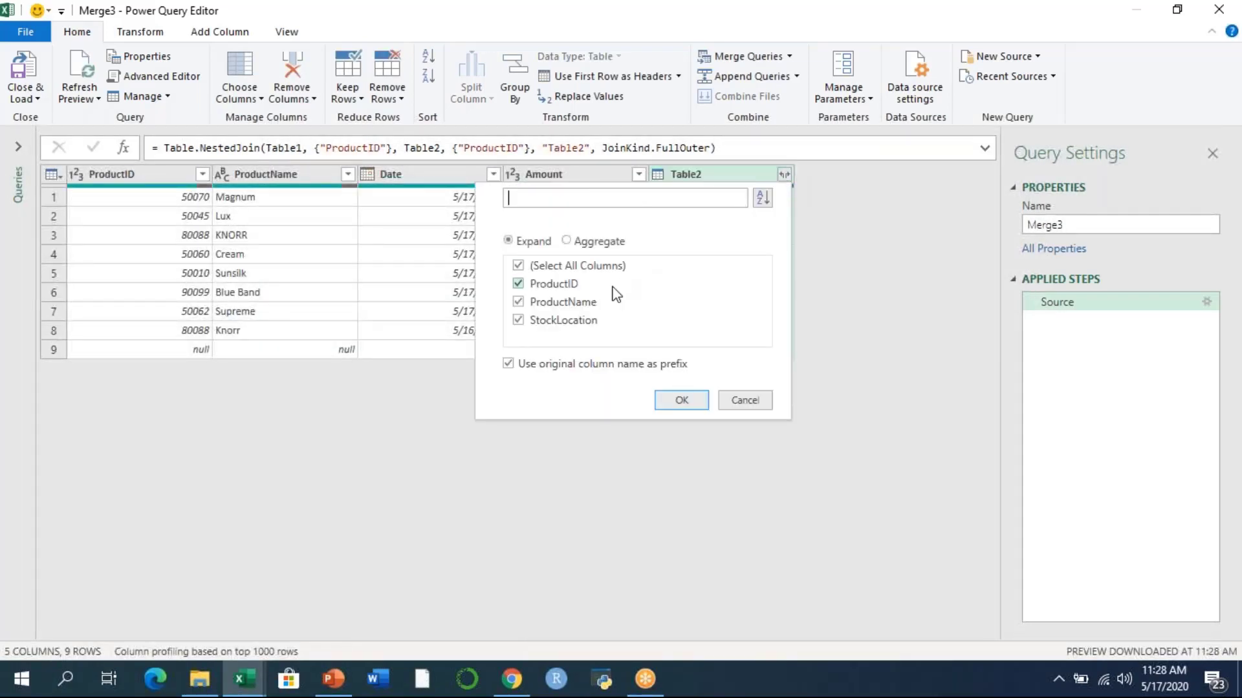
click(509, 364)
click(681, 399)
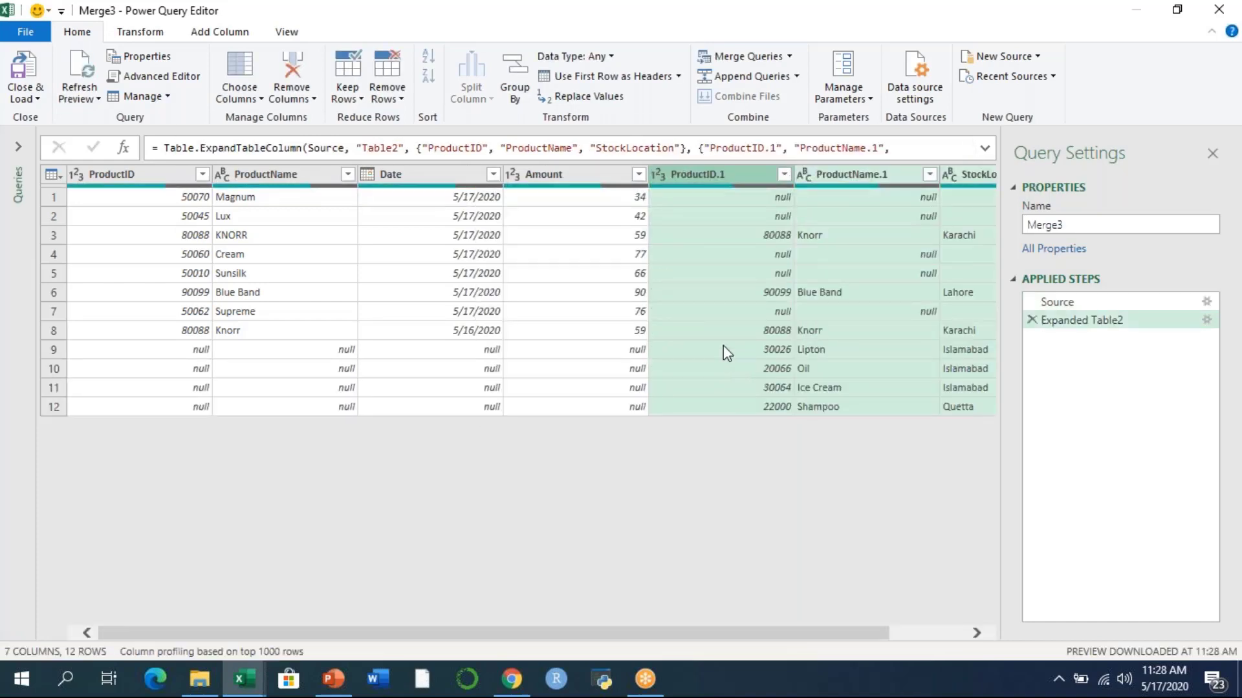
click(33, 100)
- Close & Load Merge3 onto a new sheet, then compare KNORR in B4 with Knorr in F4
click(65, 117)
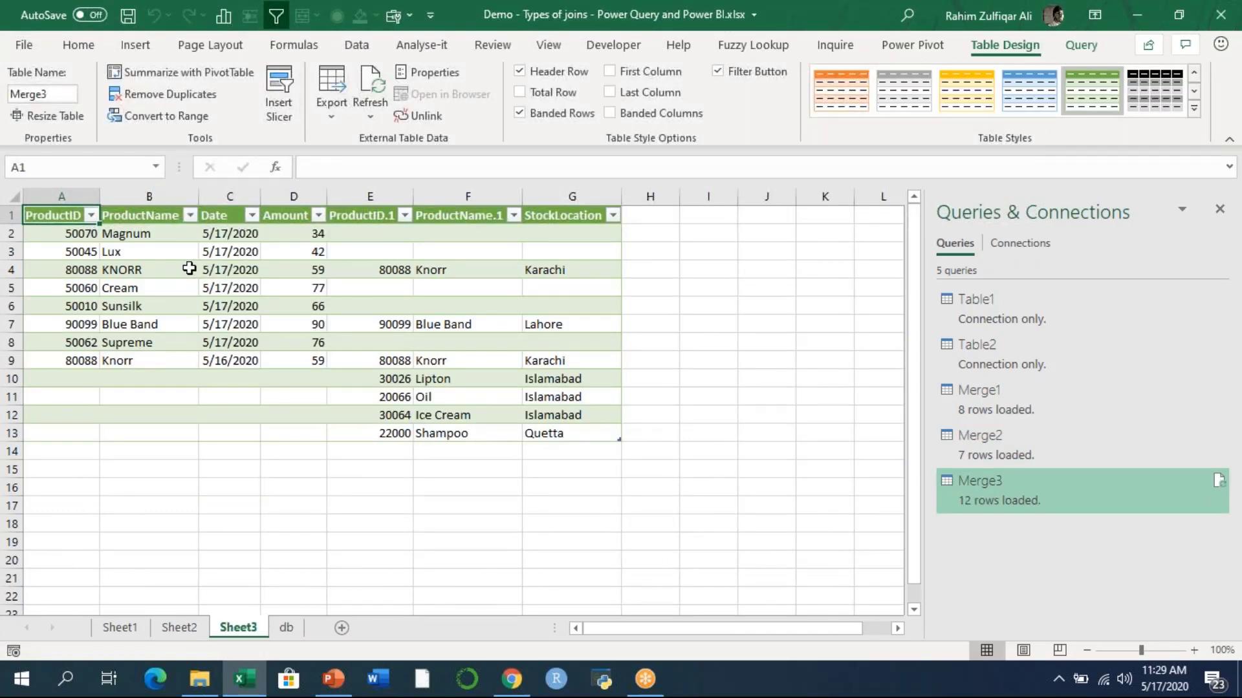
click(169, 269)
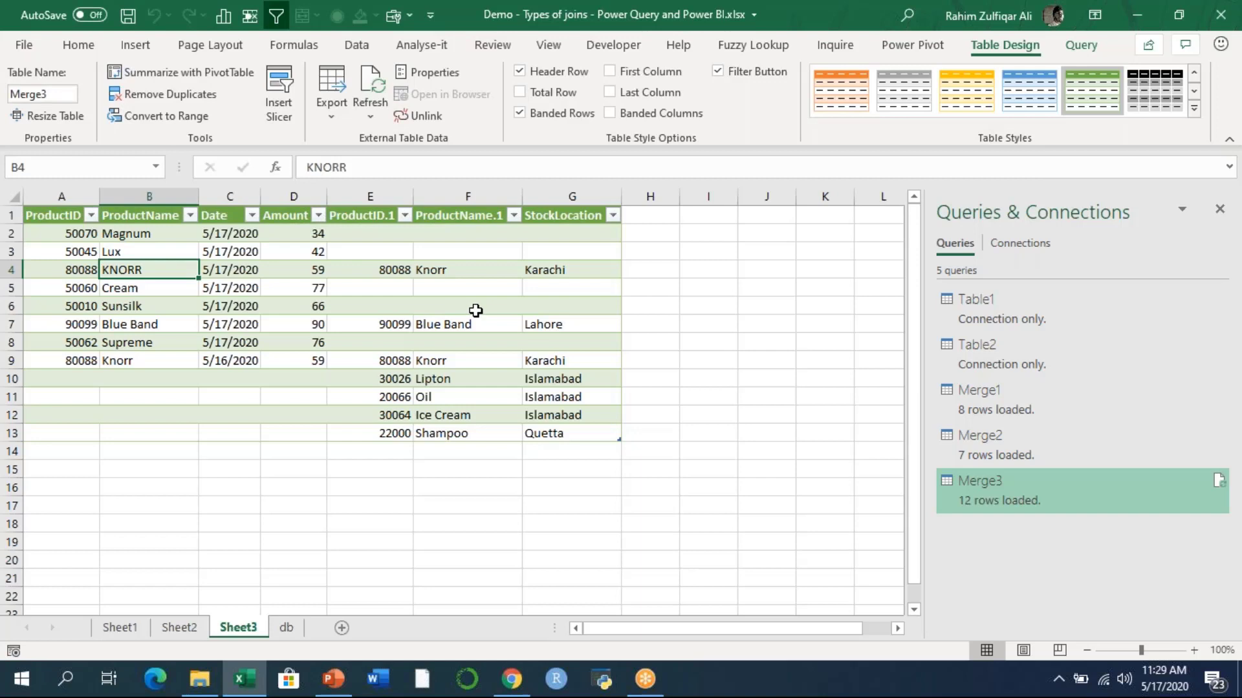
click(457, 269)
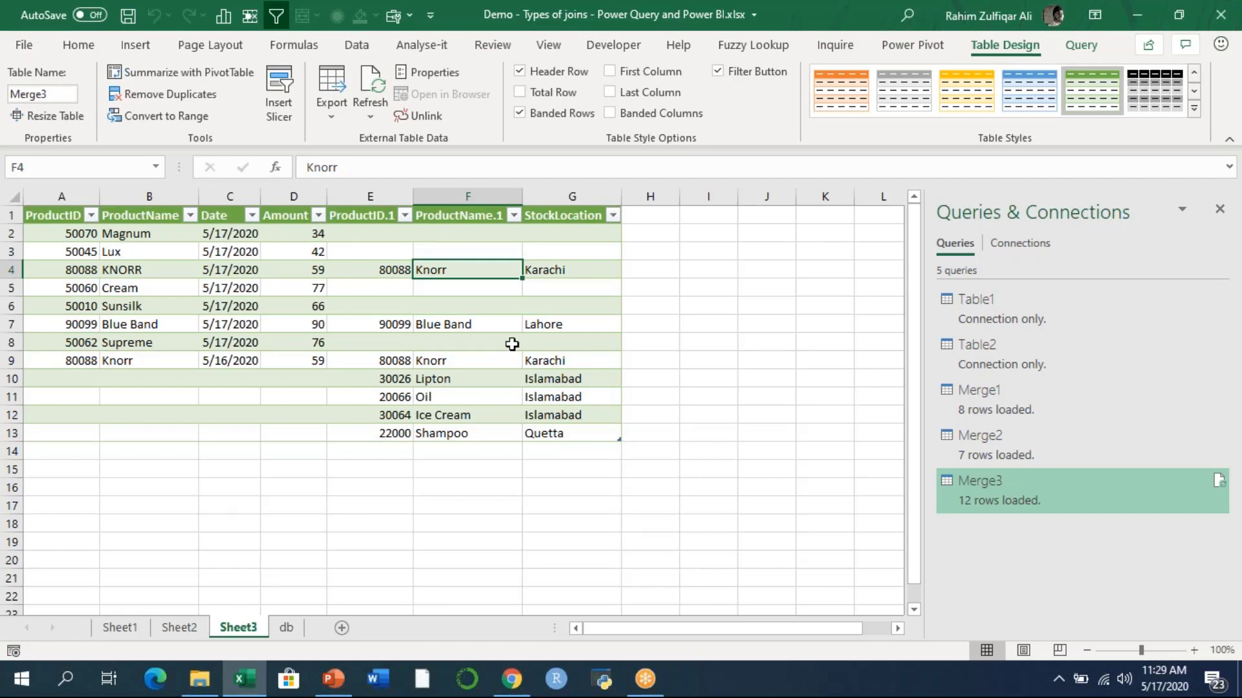
- Return to the db sheet and point out both ProductName columns and Table A's KNORR entry
click(179, 627)
click(286, 627)
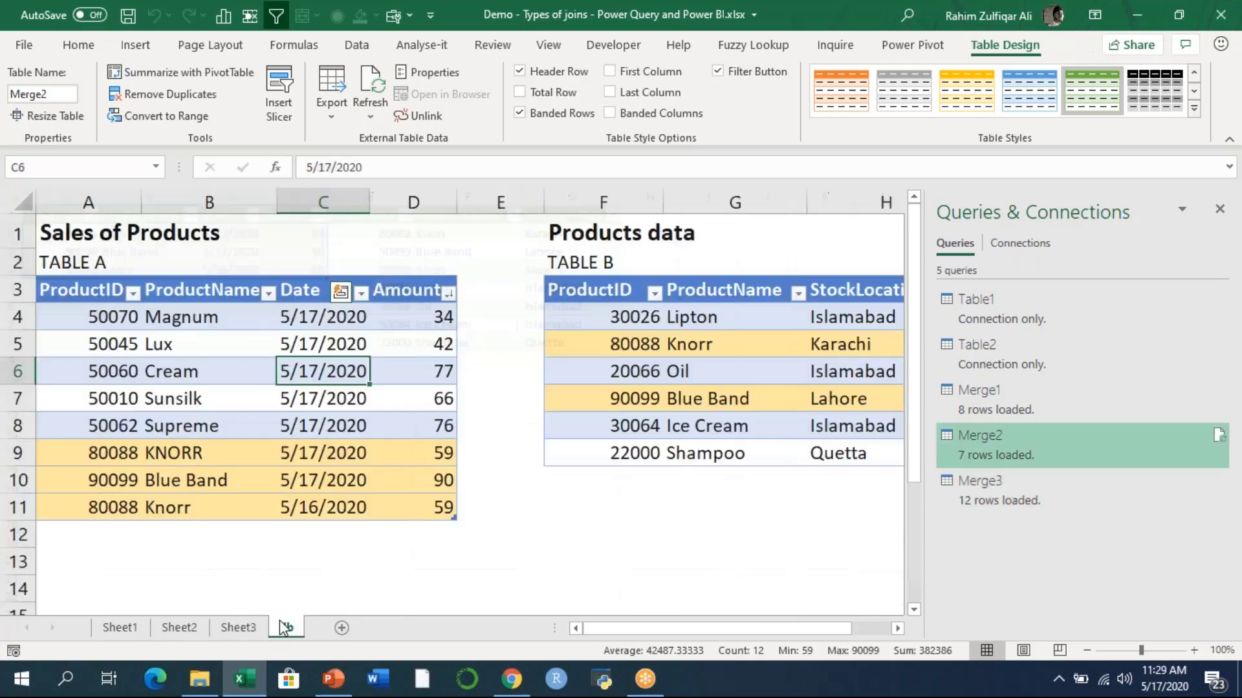
click(237, 295)
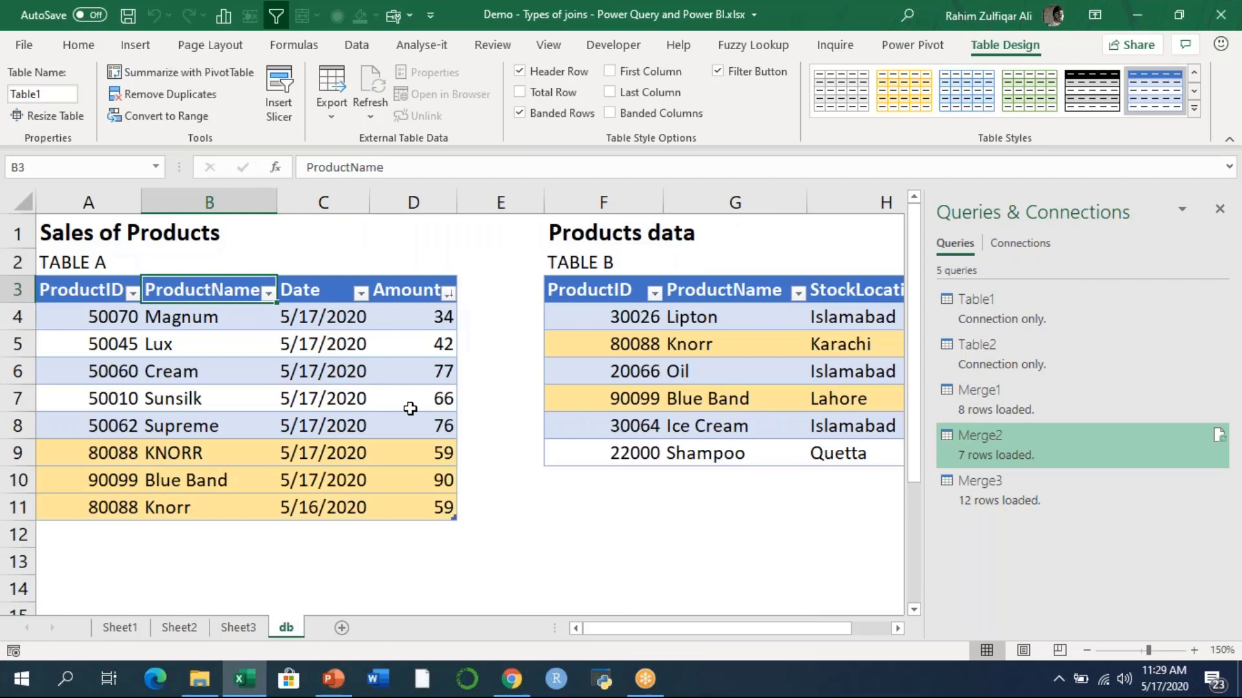
click(712, 288)
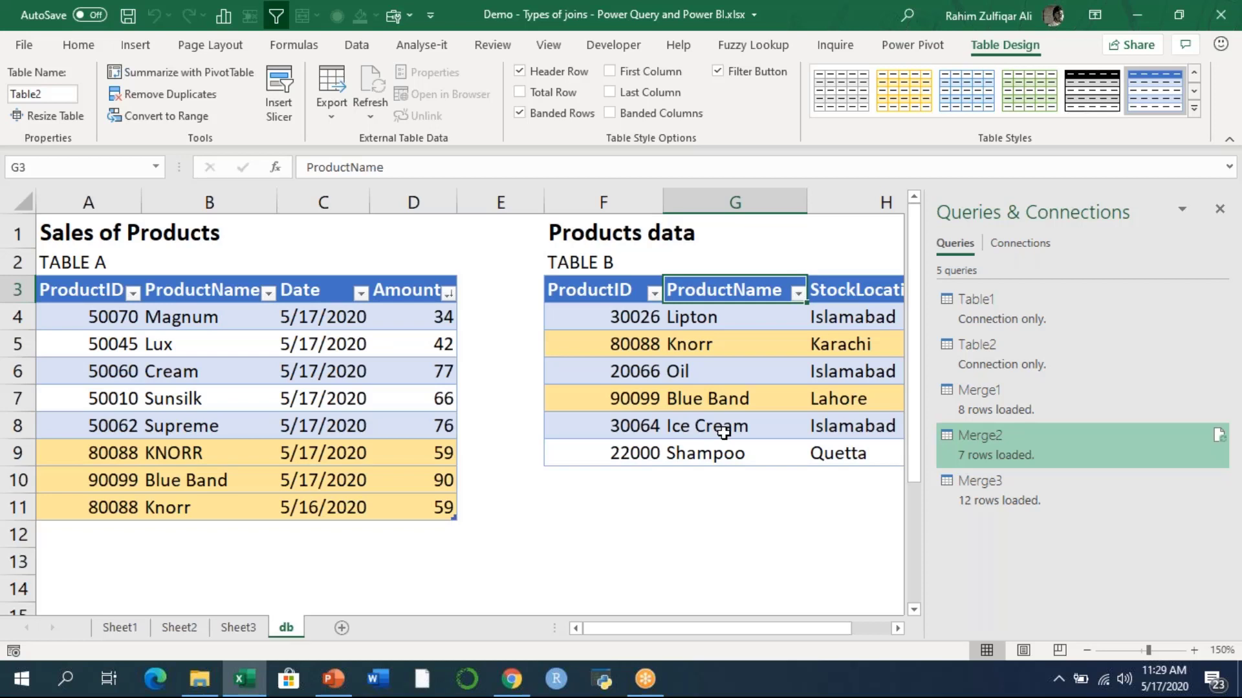
click(191, 454)
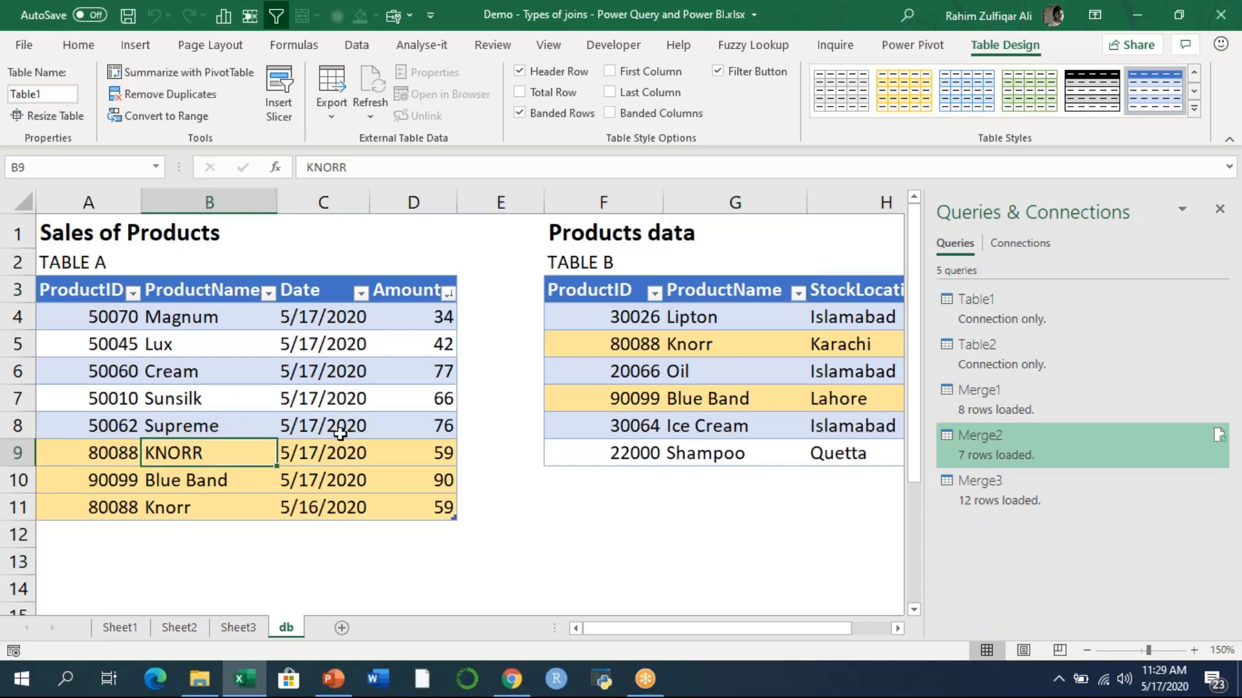
click(363, 398)
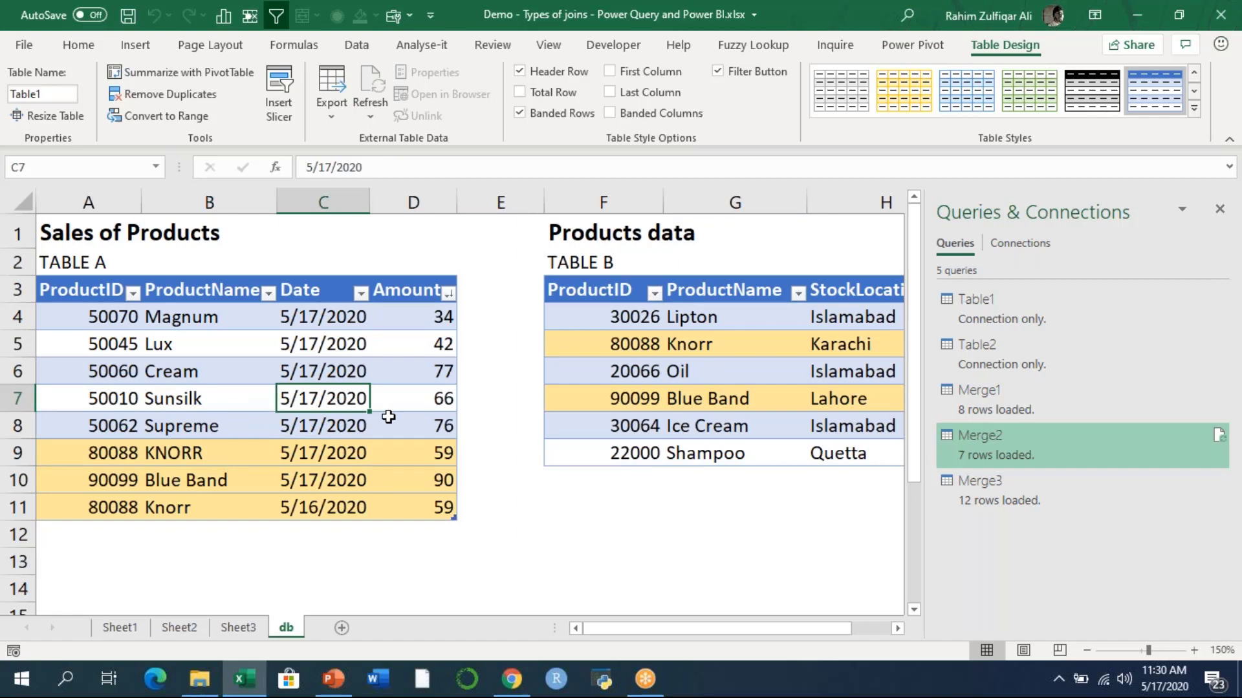
- Open the Merge dialog via Data > Get Data > Combine Queries
click(357, 46)
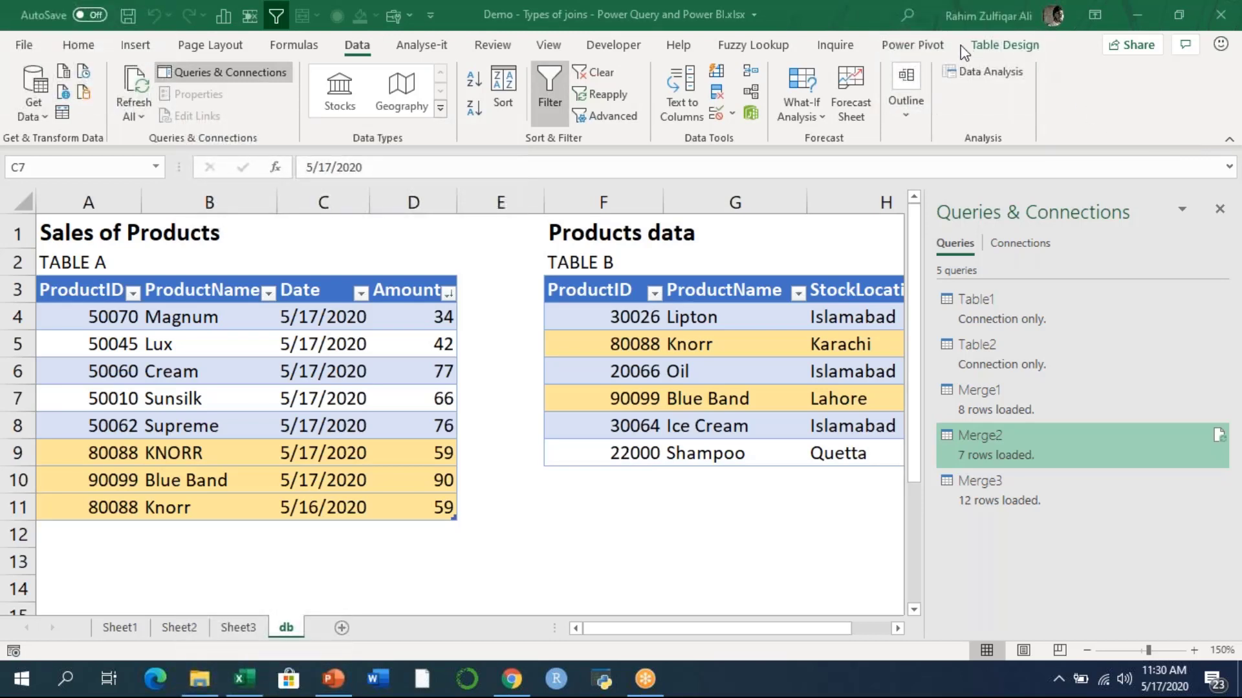
click(40, 117)
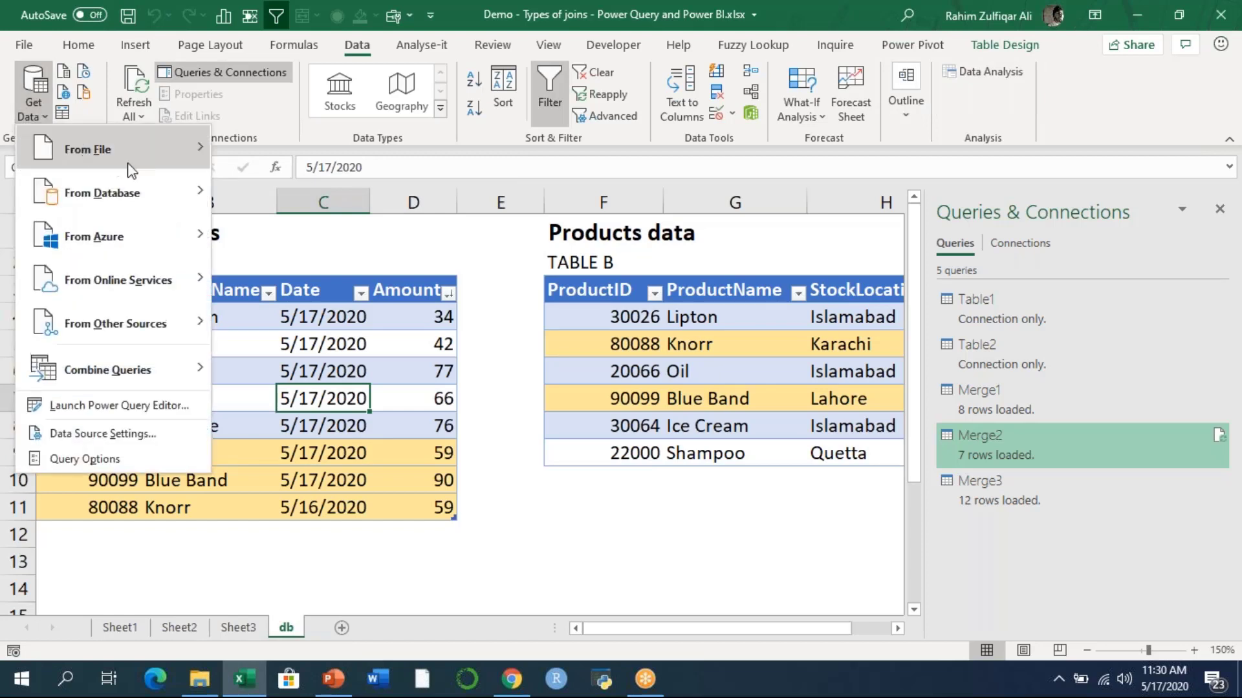
mouse_move(157, 388)
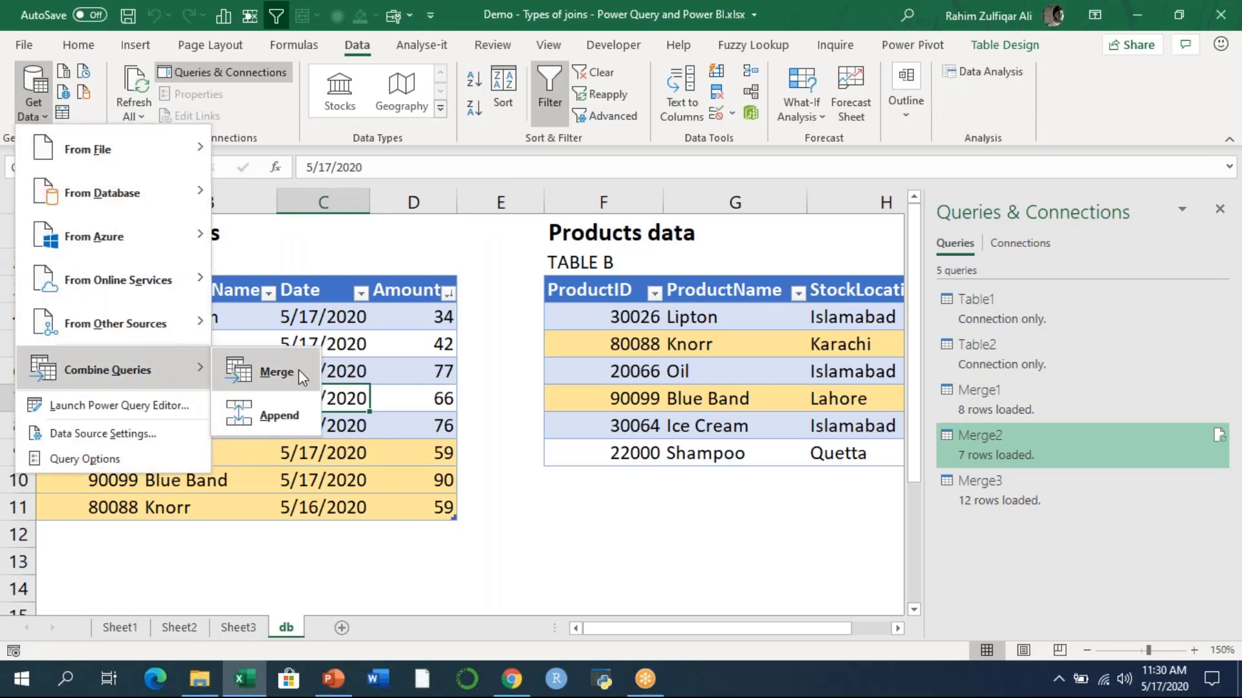
click(276, 372)
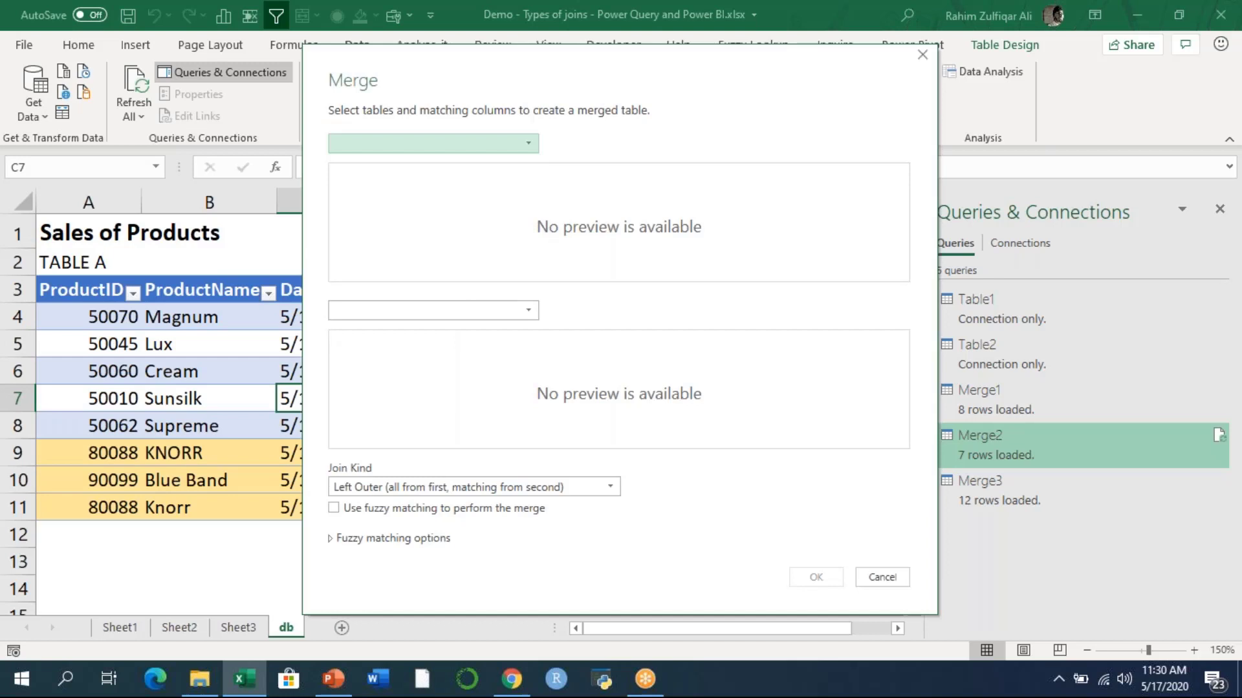
- Pick Table1 and Table2 and match them on their ProductID columns
click(456, 148)
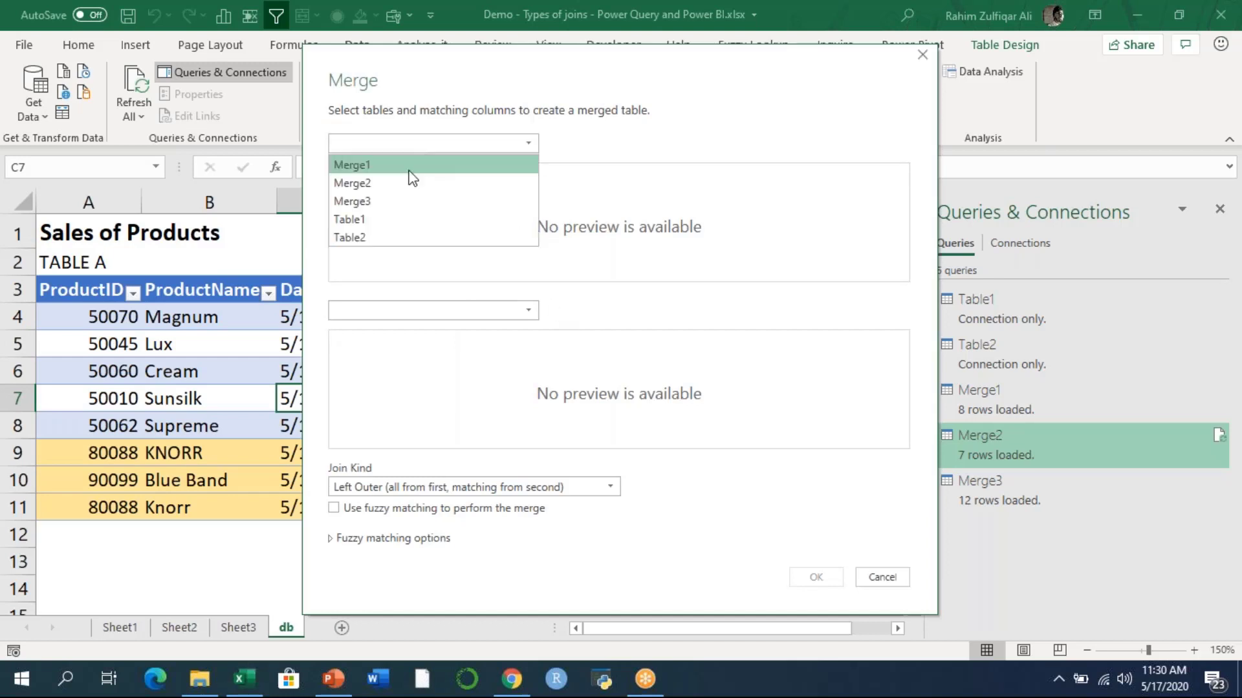
click(380, 219)
click(417, 311)
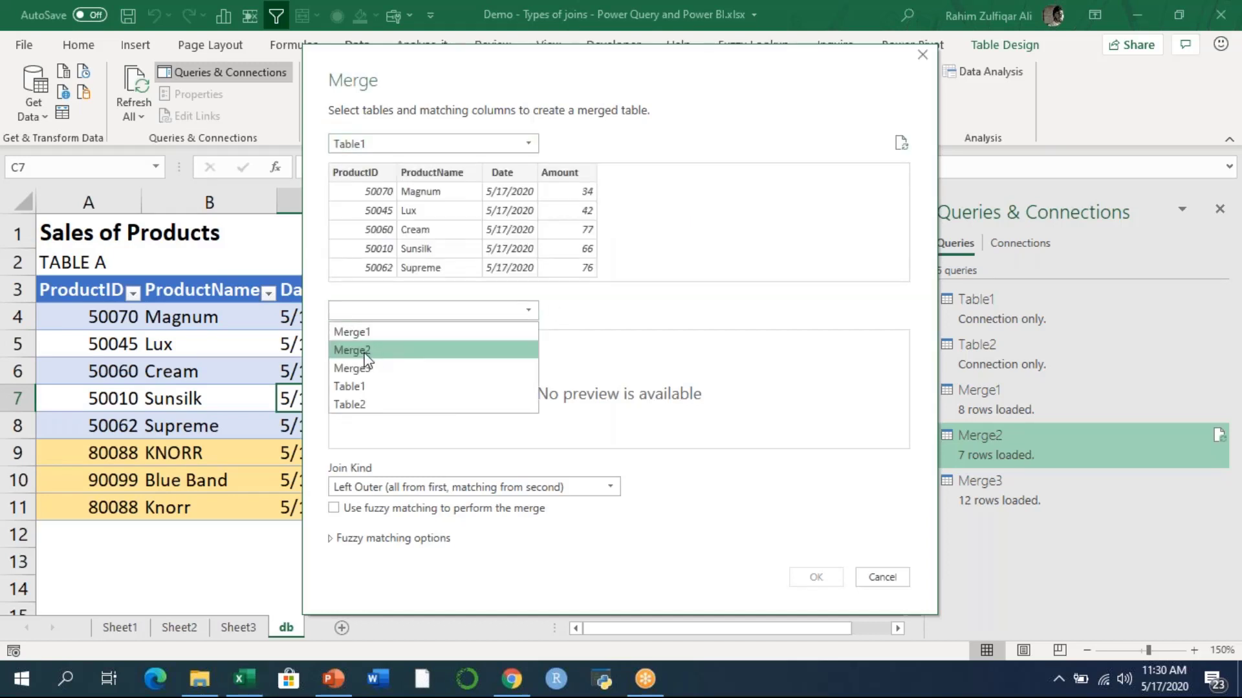
click(358, 405)
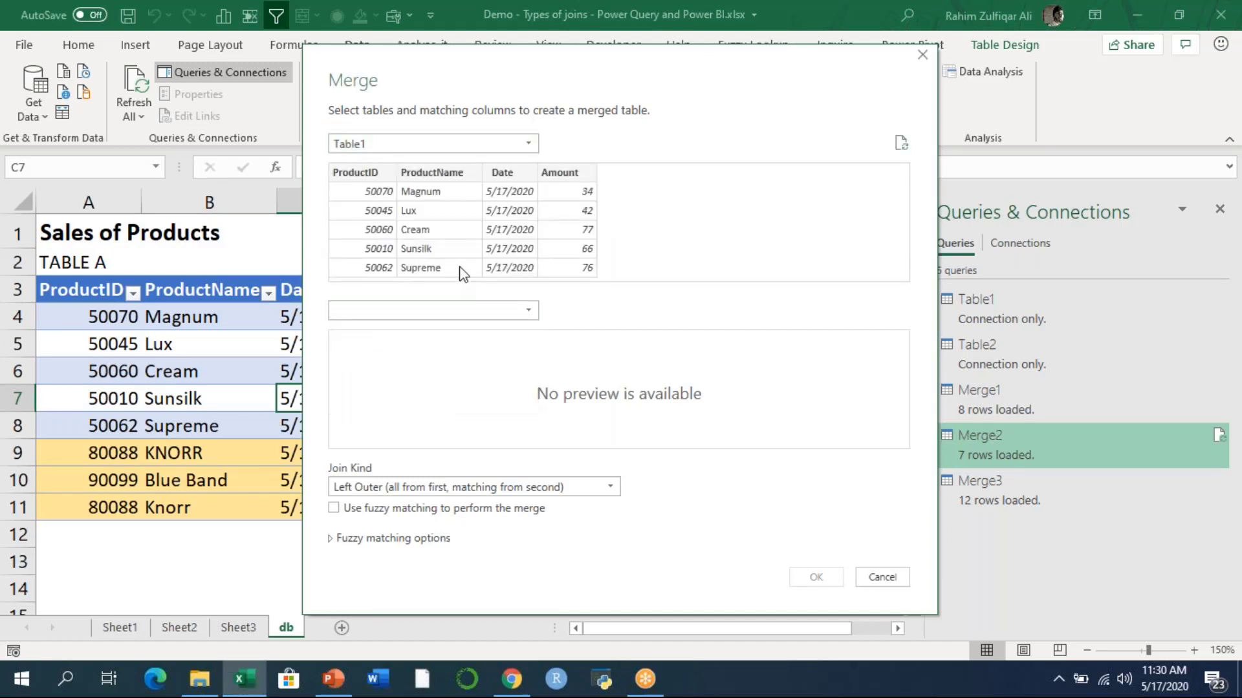
click(360, 172)
click(356, 340)
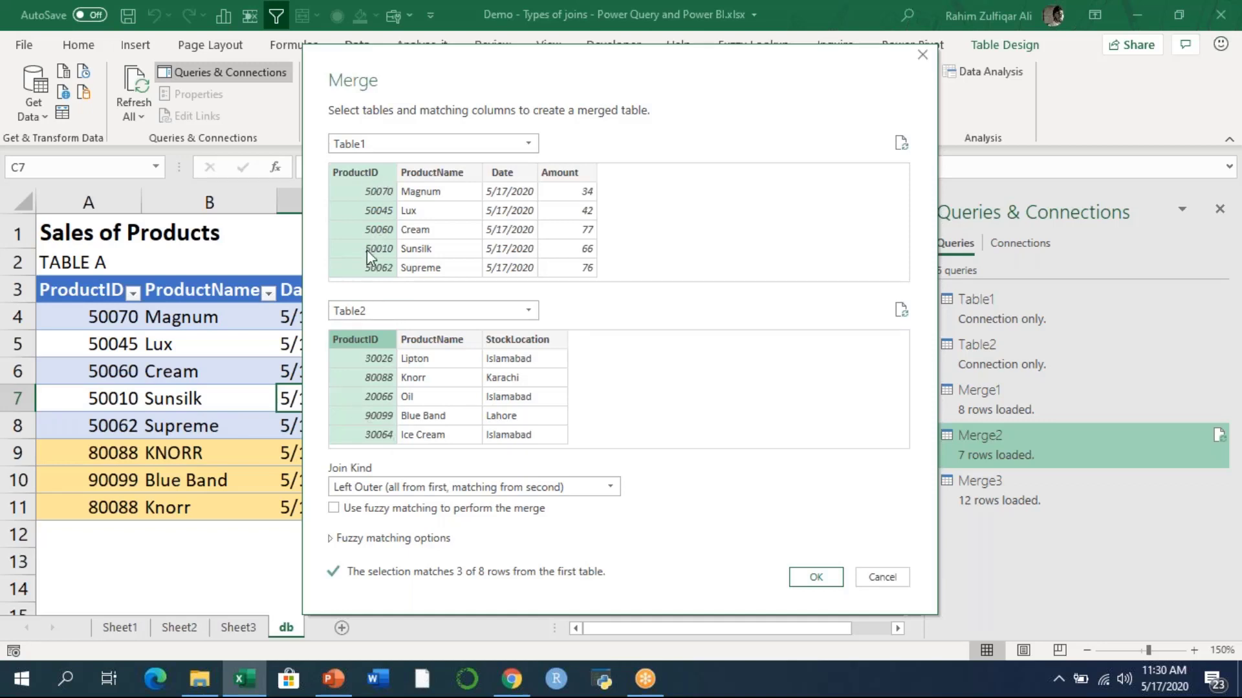
ctrl+click(455, 181)
ctrl+click(436, 340)
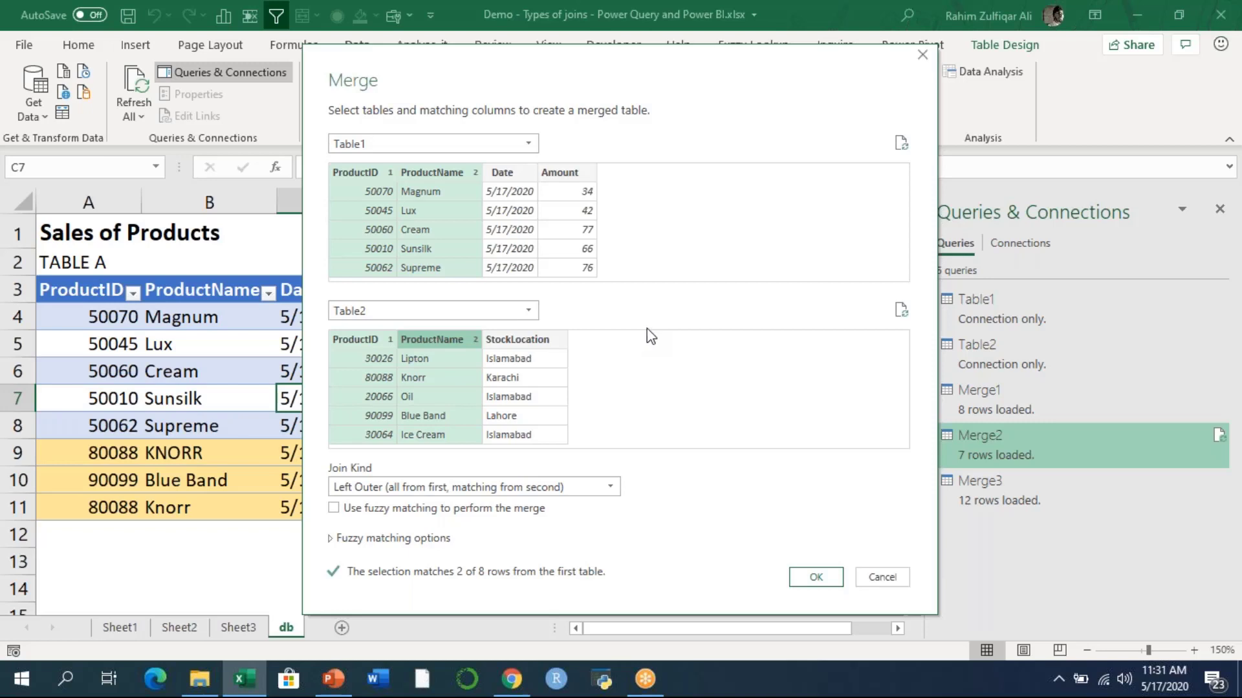
click(432, 173)
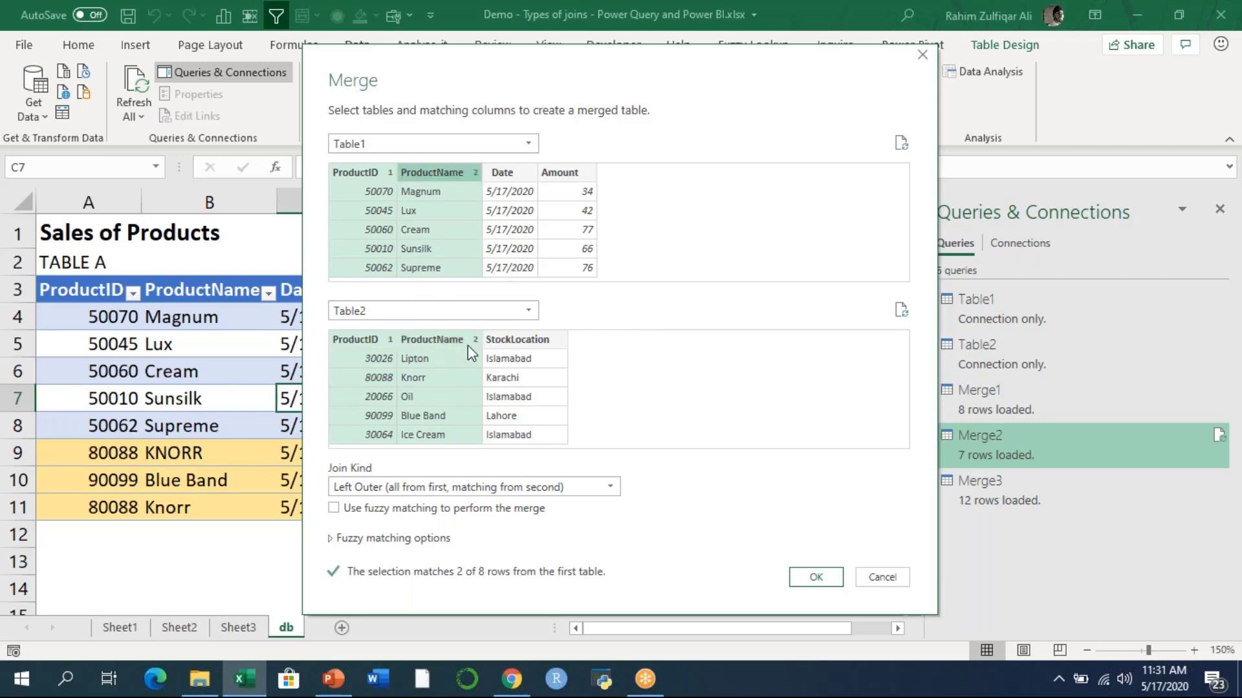
click(516, 345)
click(382, 342)
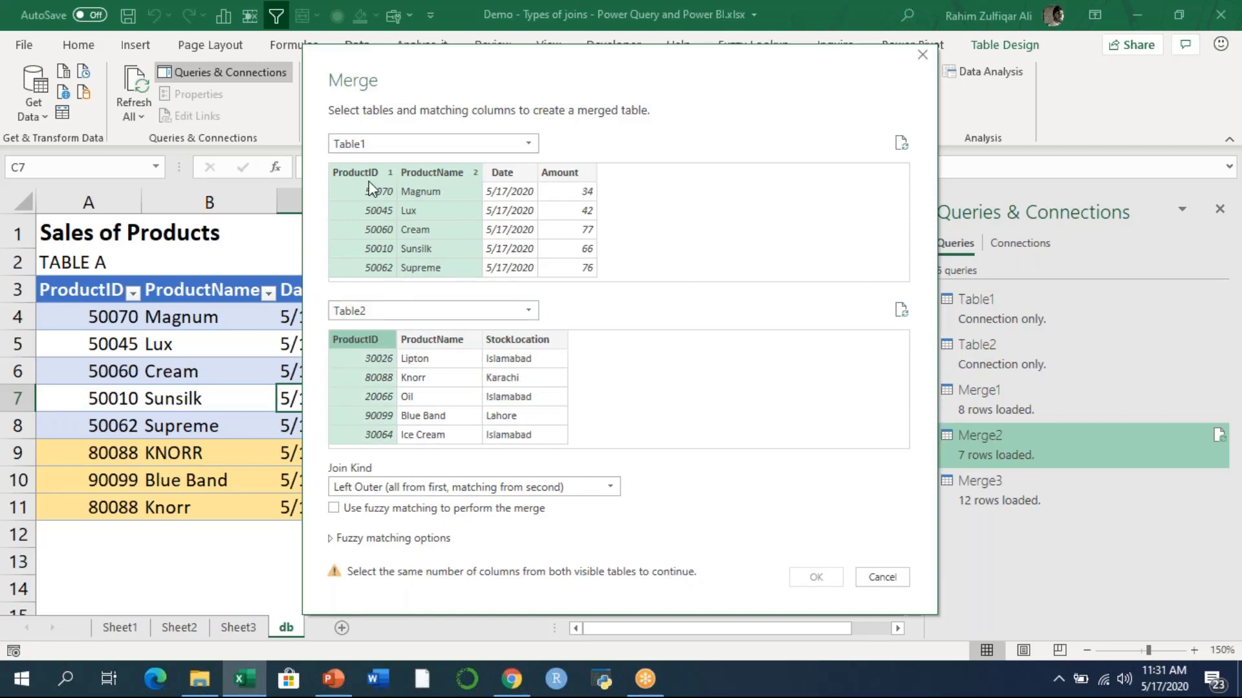
click(508, 173)
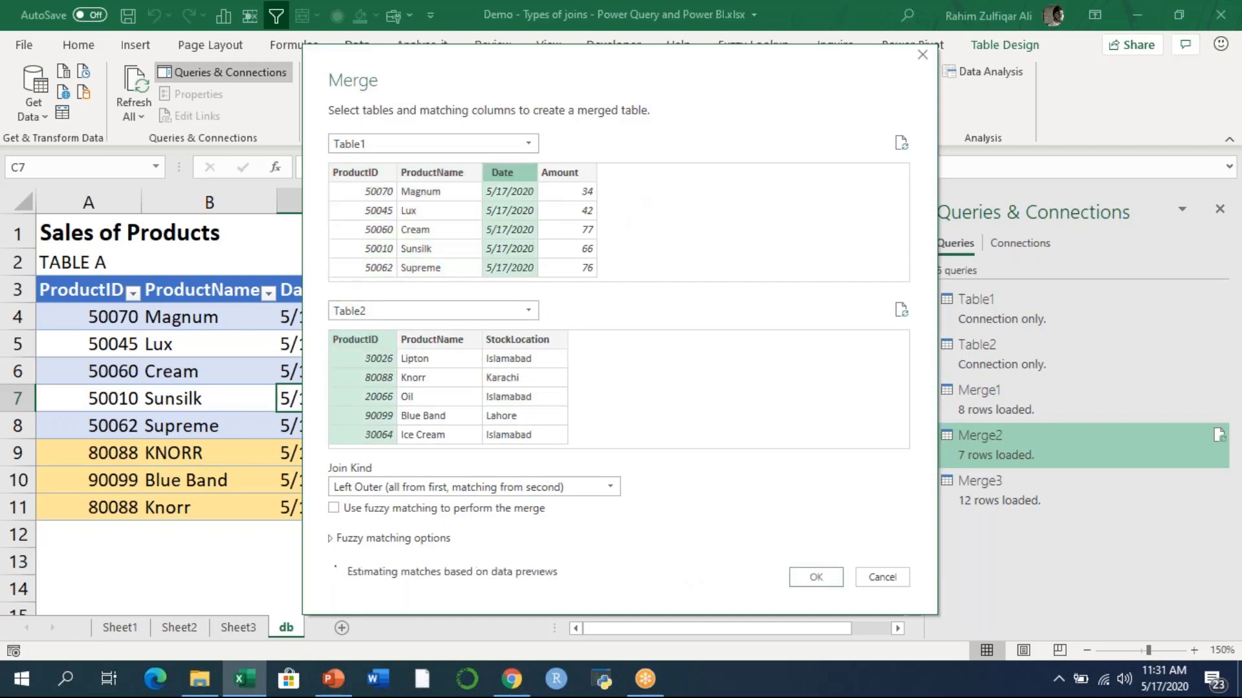
click(367, 174)
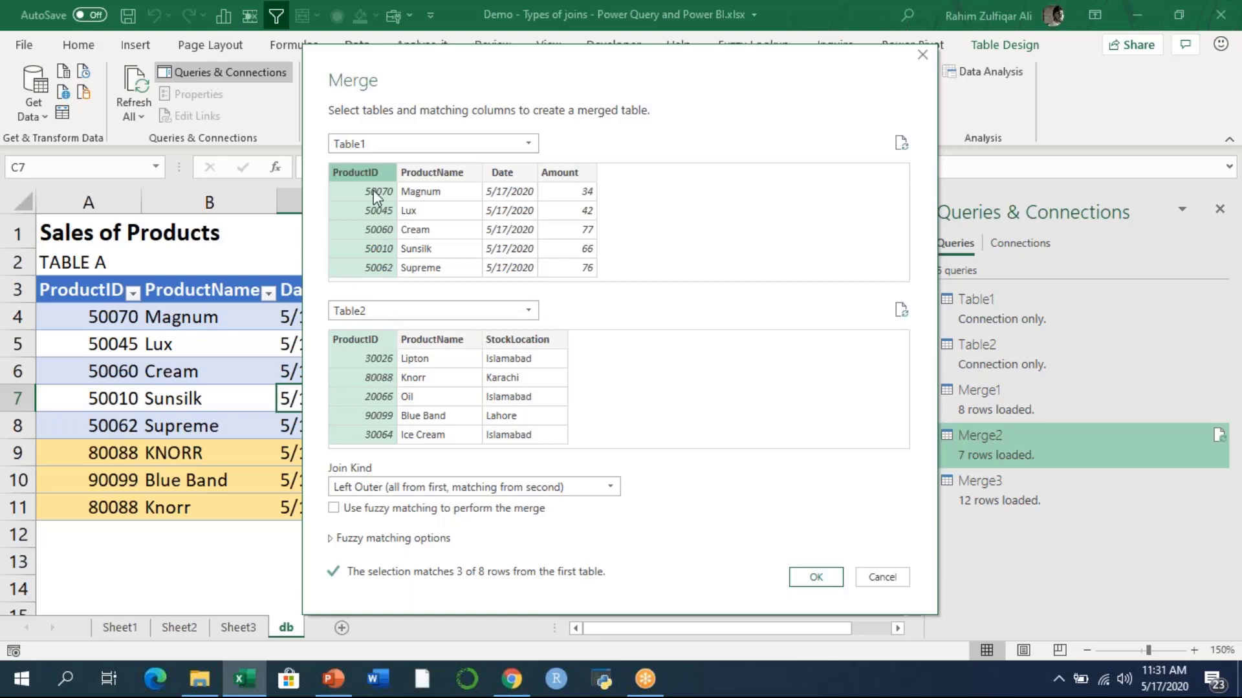
- Set the join kind to Inner (only matching rows) and confirm to create Merge4
click(396, 487)
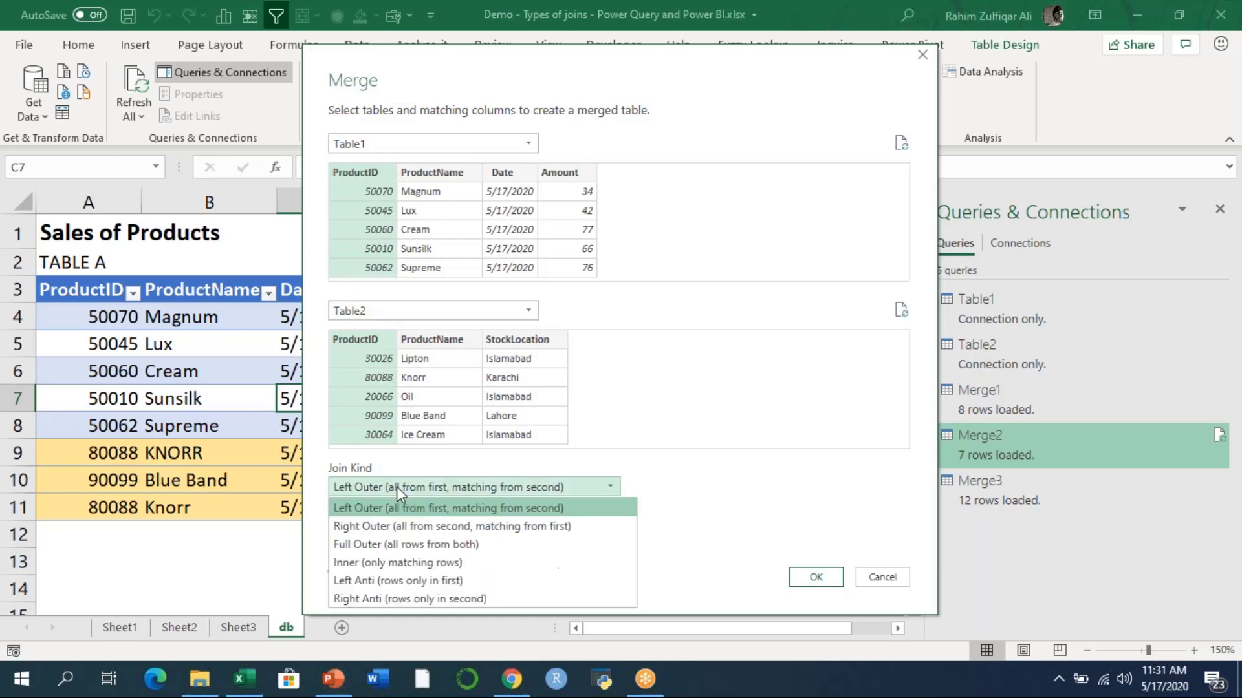
click(376, 562)
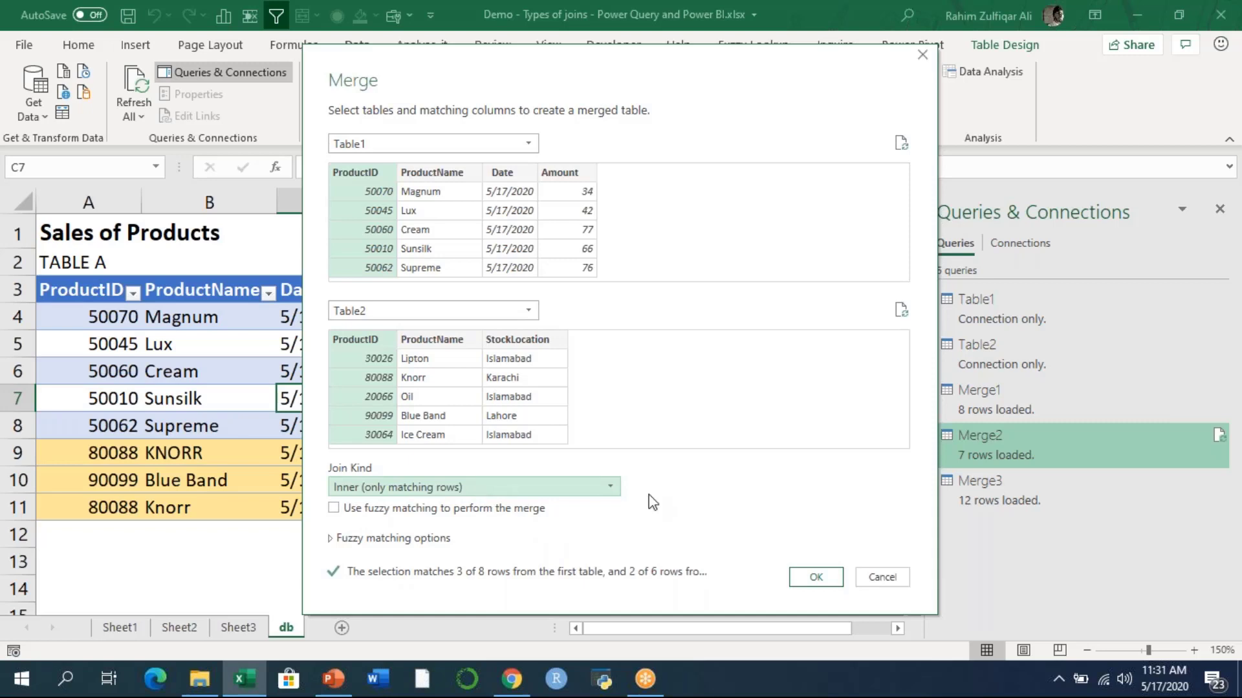
click(814, 578)
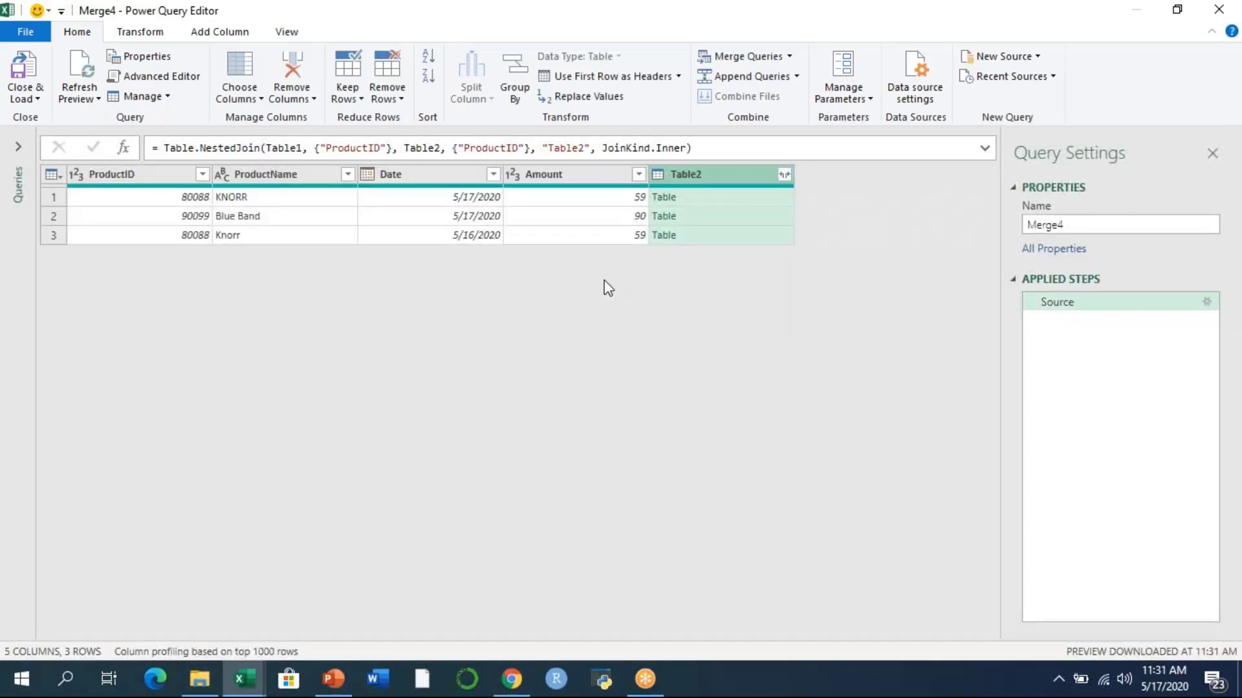
- Expand Merge4's Table2 column into ProductID.1, ProductName.1 and StockLocation without prefixes
click(783, 175)
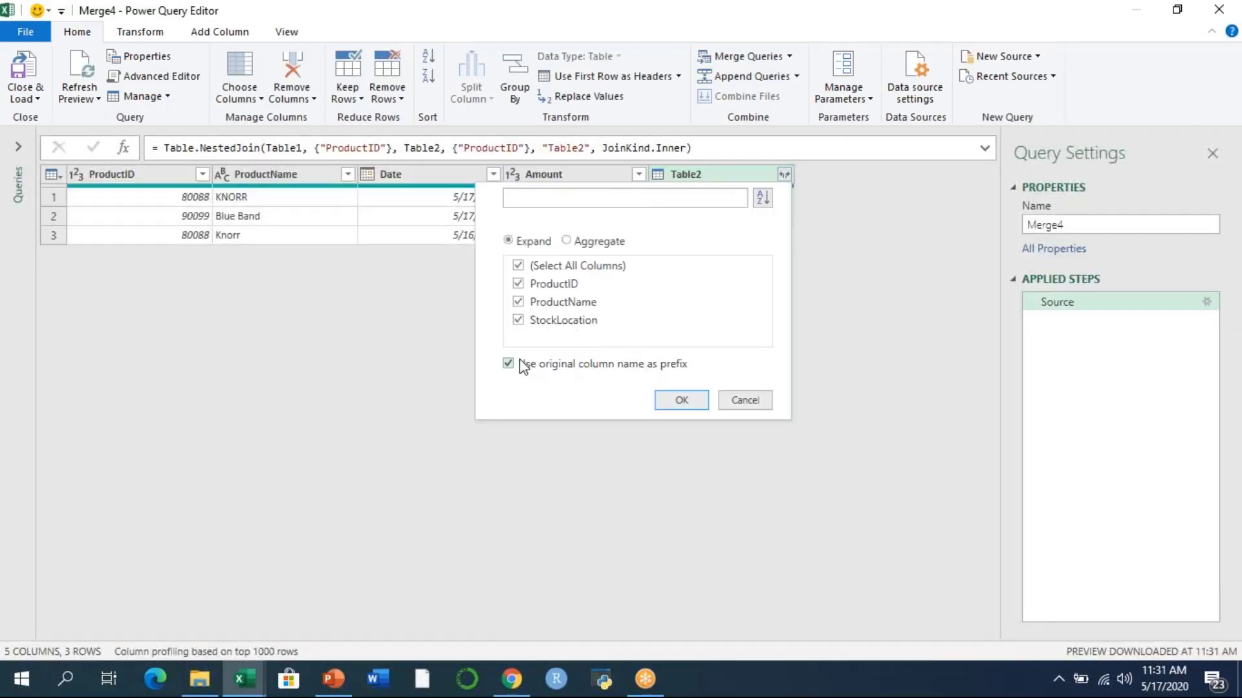
click(550, 366)
click(676, 399)
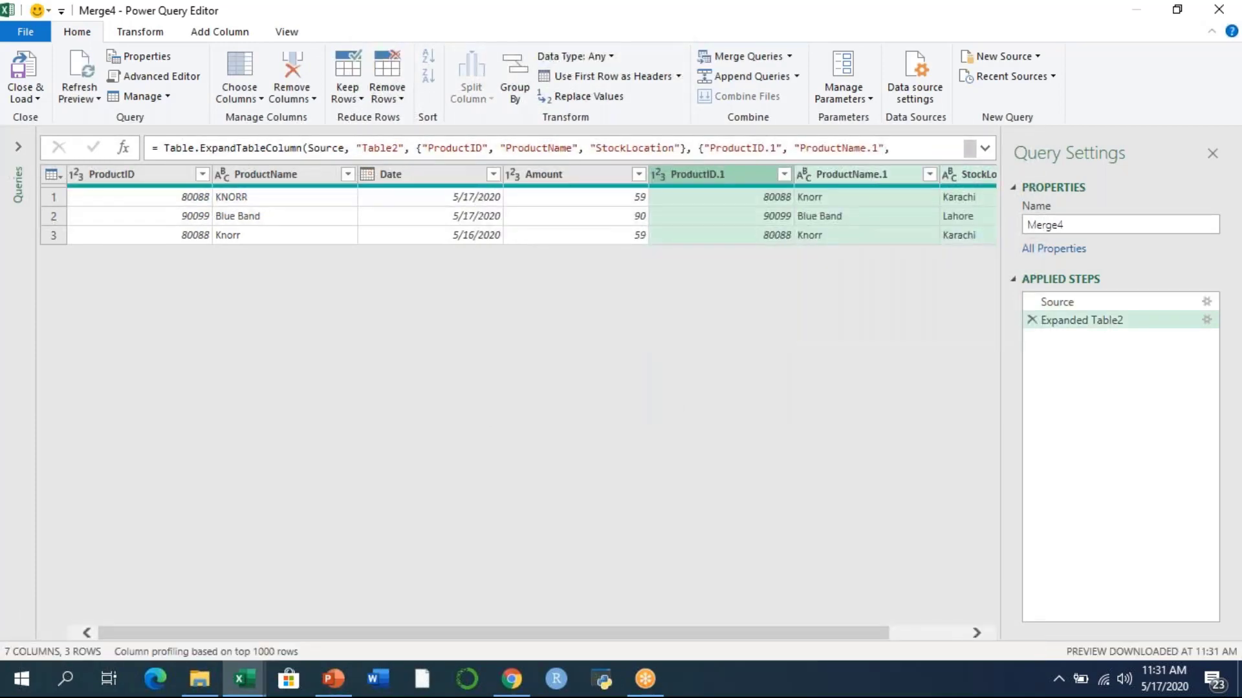
click(24, 99)
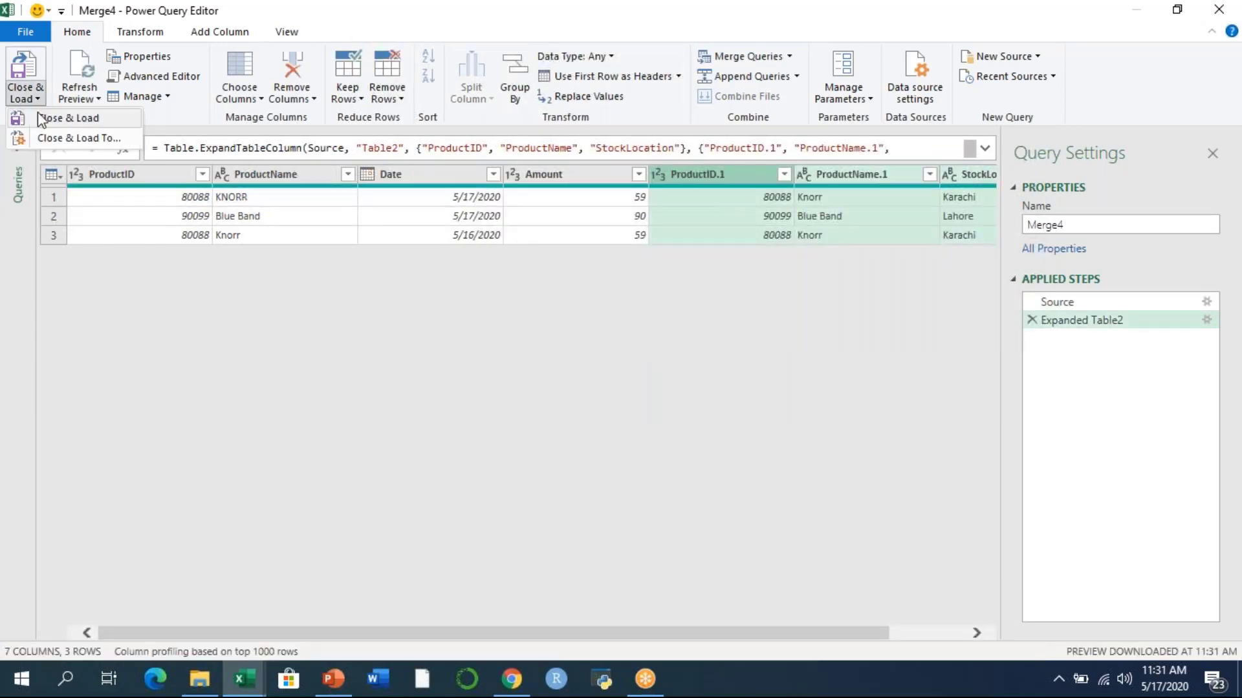
- Close & Load Merge4 so its 3 matching rows land as a table on new Sheet4
click(42, 118)
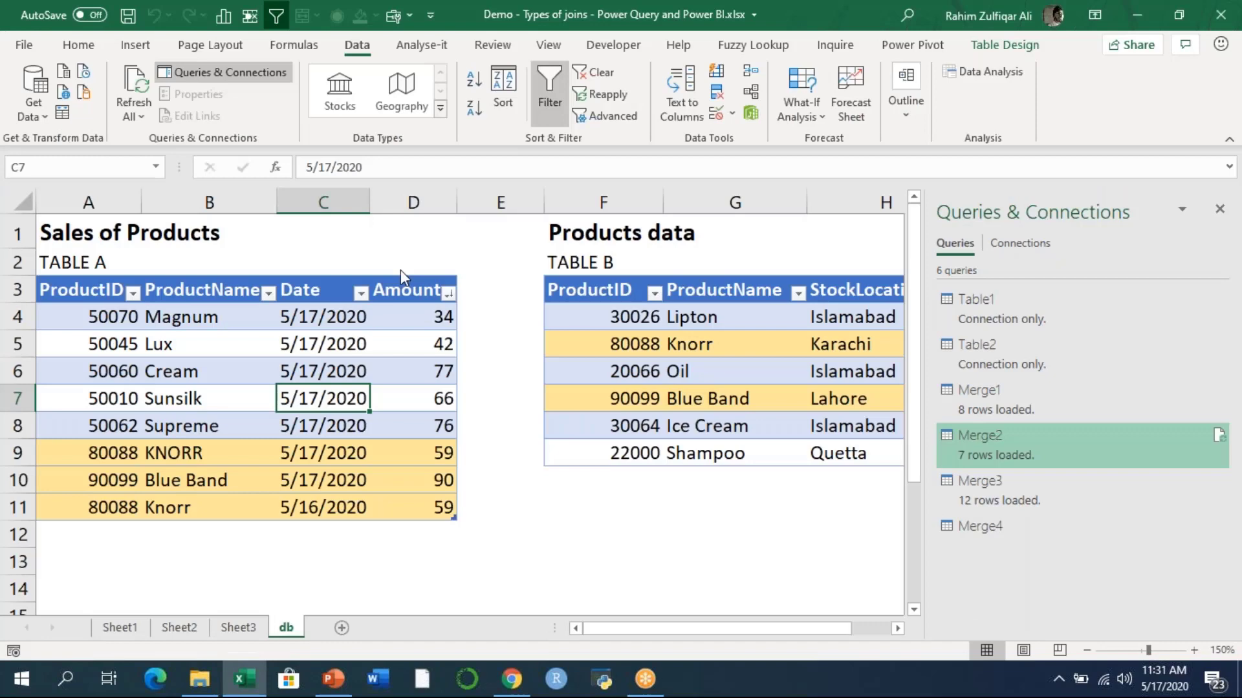